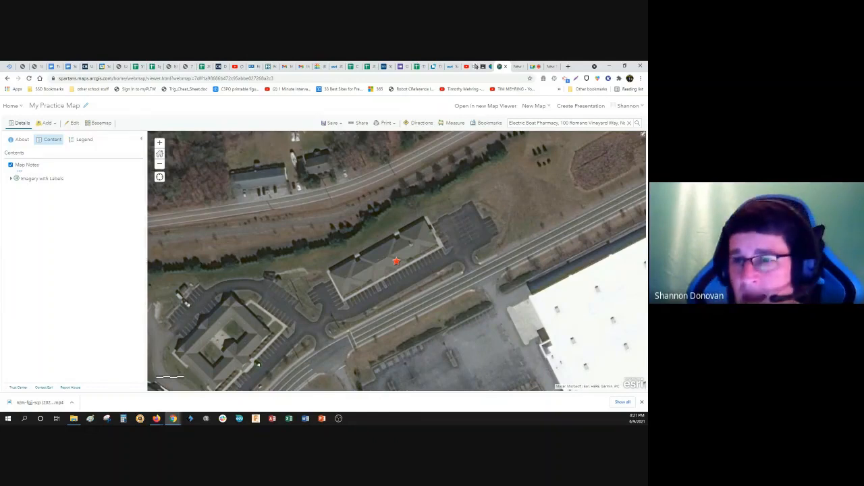
- Open the Start Building your Story Map PDF from the class's GIS classwork and follow its link to the Esri Story Maps website
left_click(484, 66)
scroll(336, 223, "up", 2)
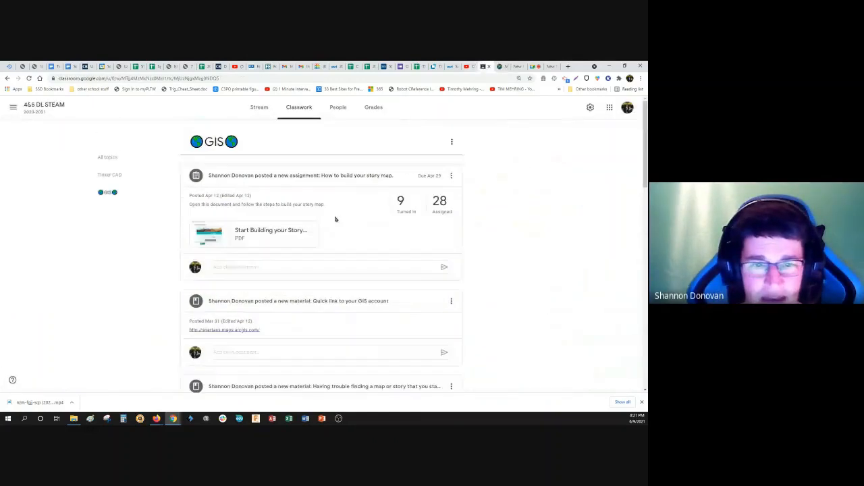
left_click(253, 232)
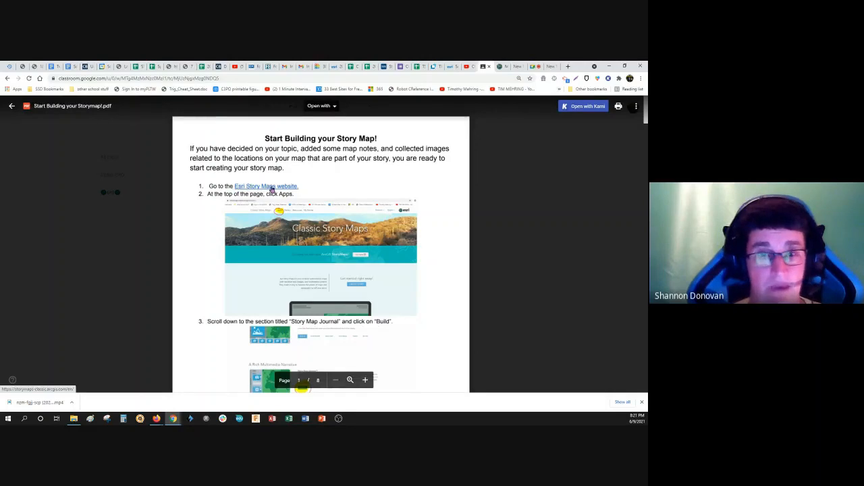
left_click(271, 189)
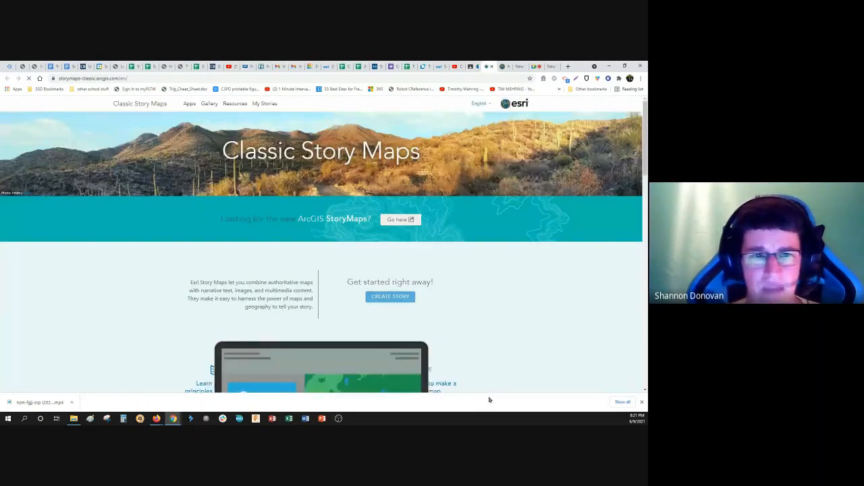
- Start building a Story Map Journal from the Classic Story Maps app templates, using the Side Panel layout
left_click(187, 105)
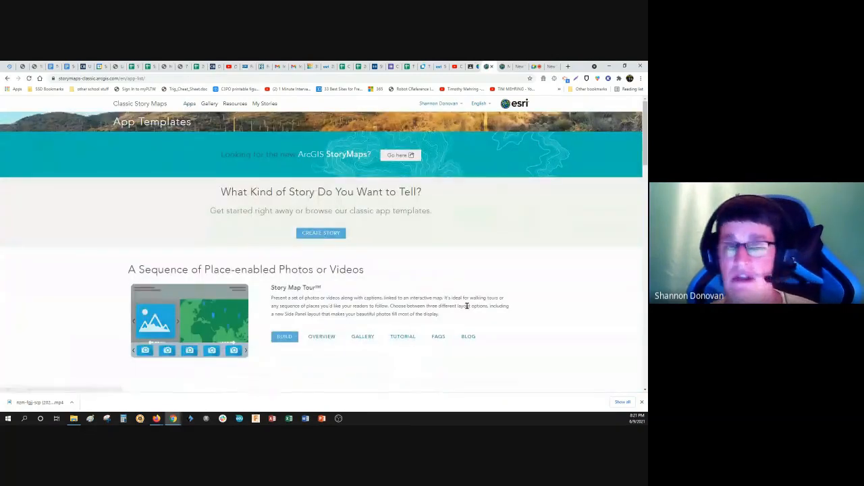
left_click_drag(644, 151, 643, 362)
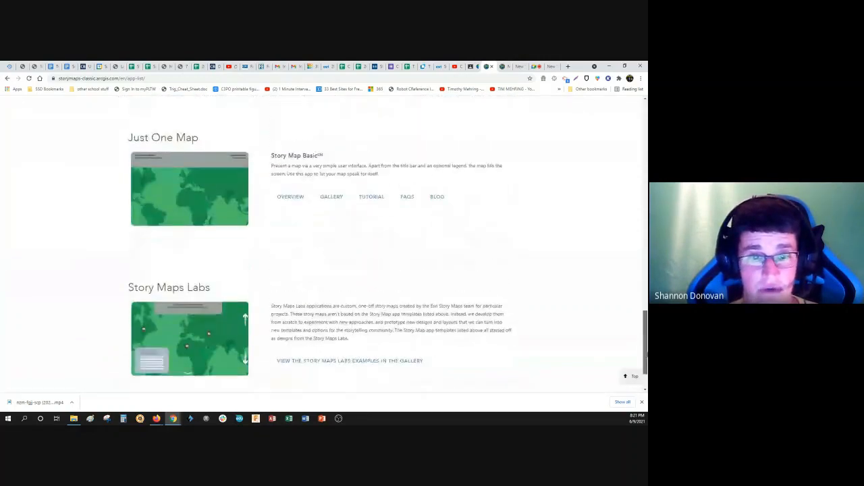
left_click(630, 376)
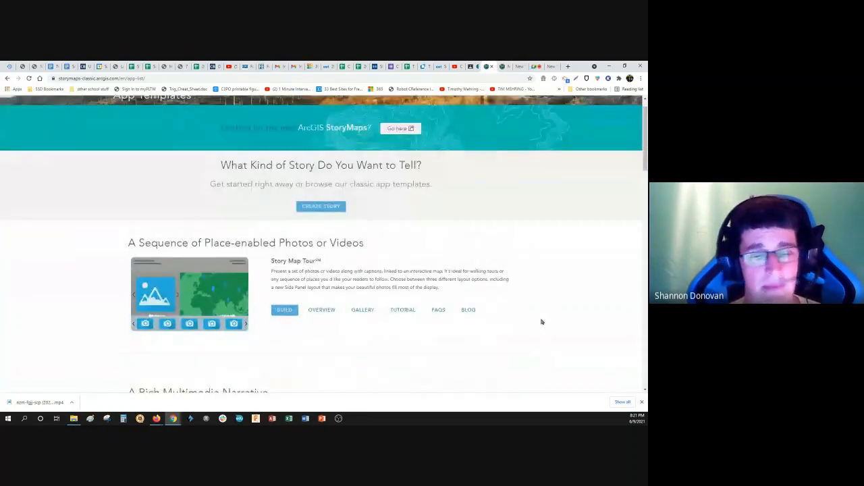
scroll(540, 322, "down", 2)
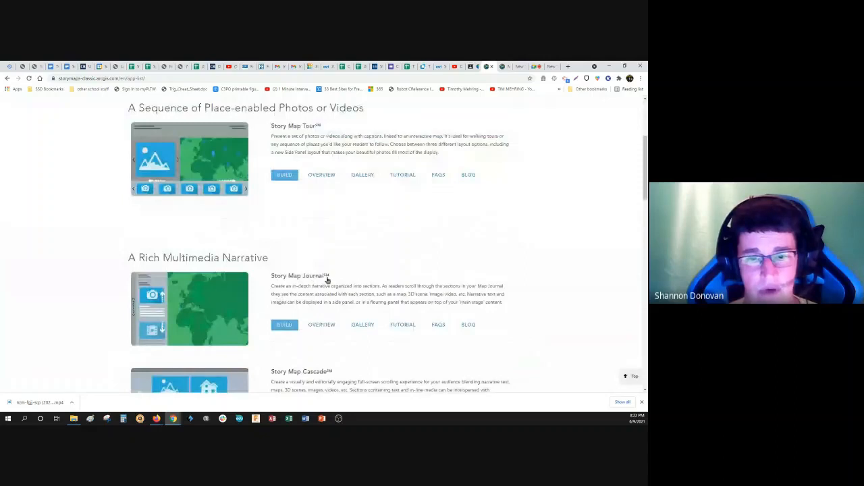
left_click(284, 325)
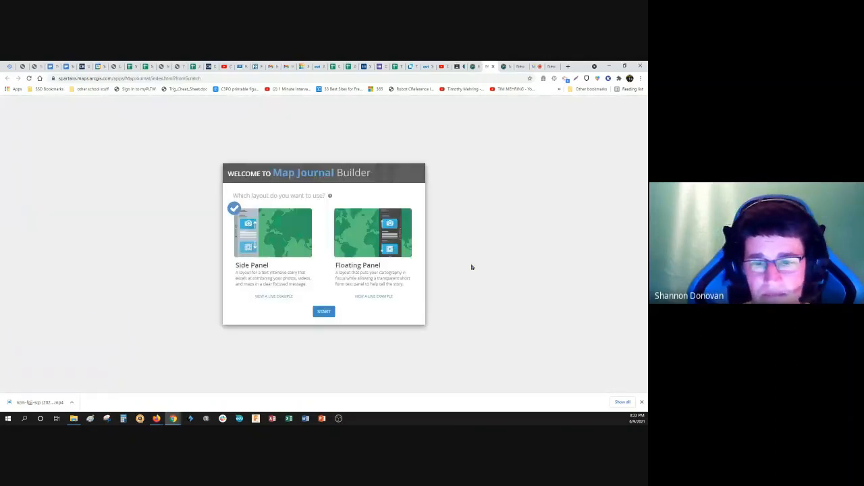
left_click(324, 313)
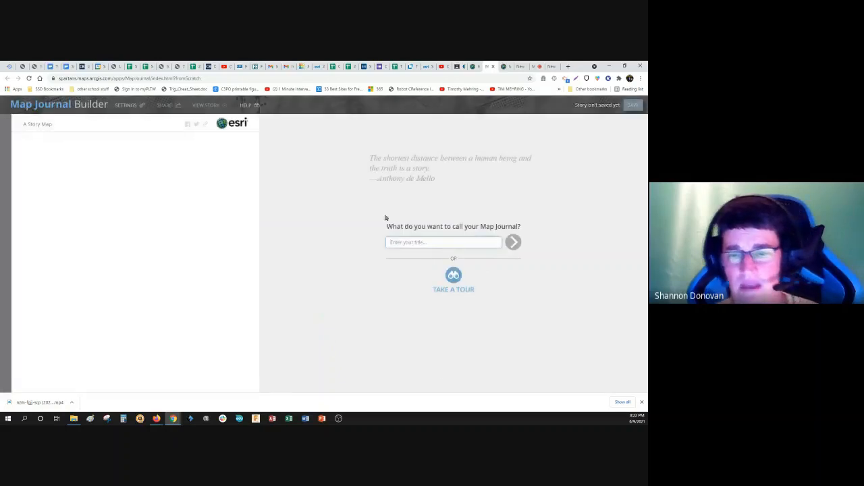
- Submit My Practice Map as the Map Journal's title, and resubmit it as My Practice Map 2
left_click(408, 242)
type("My Practice Map")
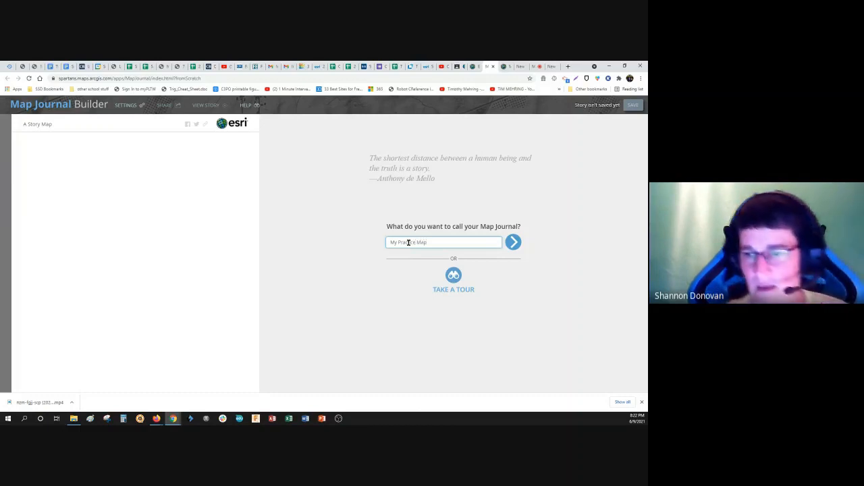
left_click(513, 241)
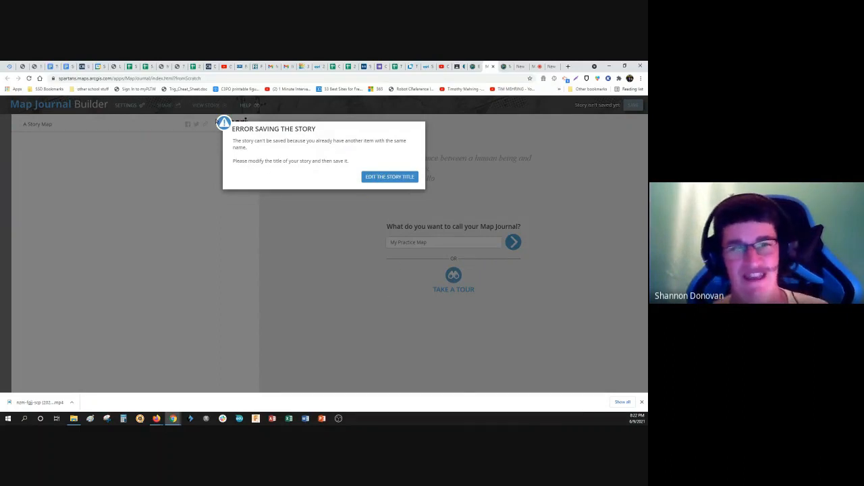
left_click(386, 178)
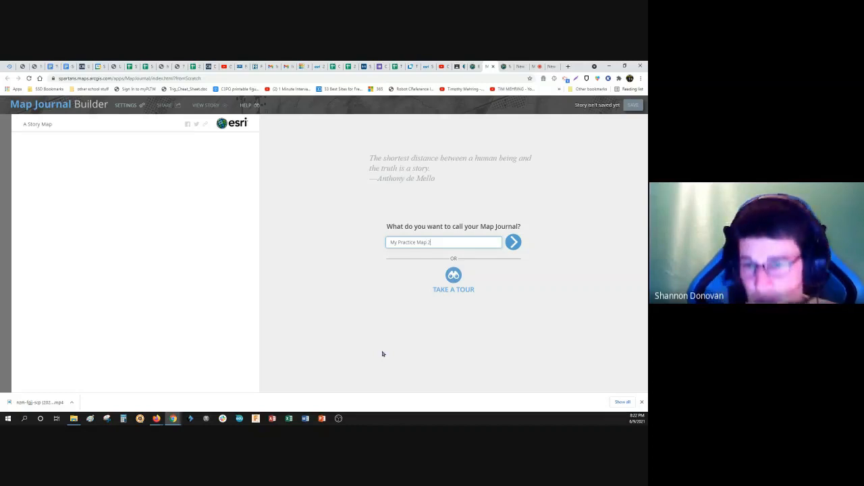
left_click(513, 242)
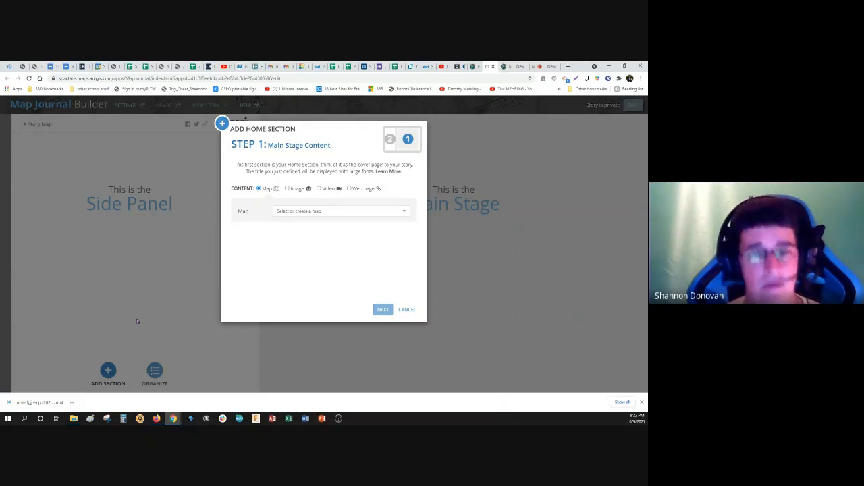
- Choose the existing My Practice Map from My Content as the home section's main stage map
left_click(306, 212)
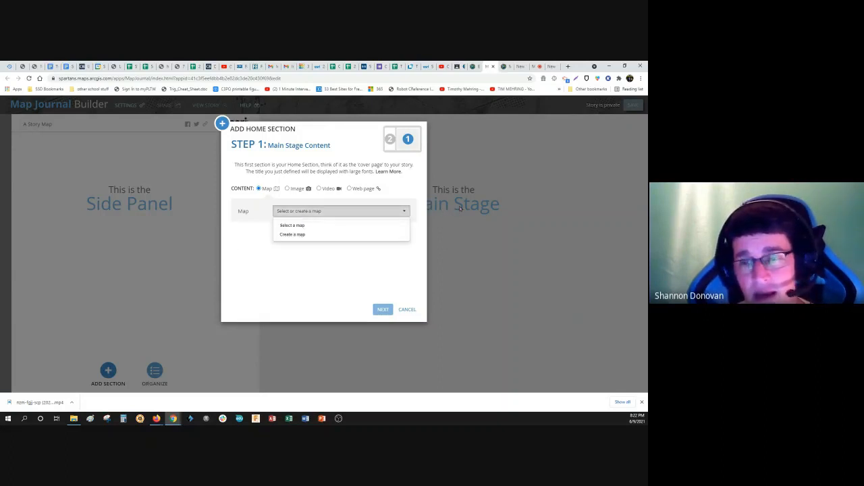
left_click(295, 226)
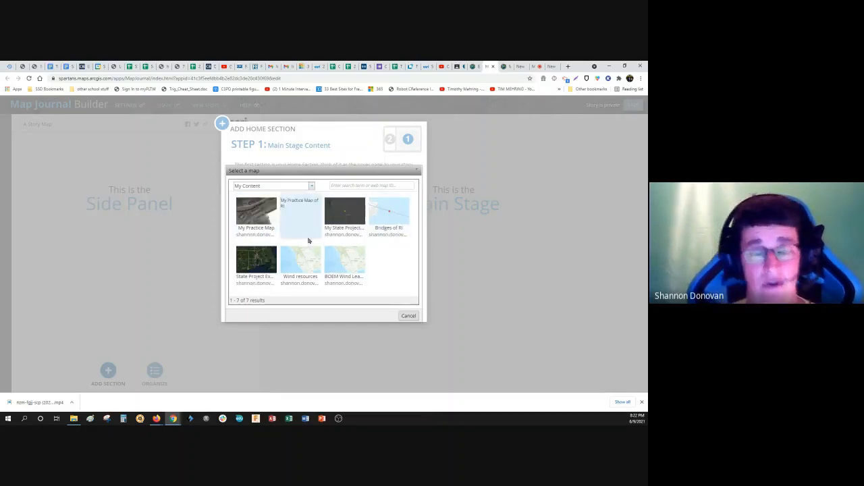
left_click(250, 220)
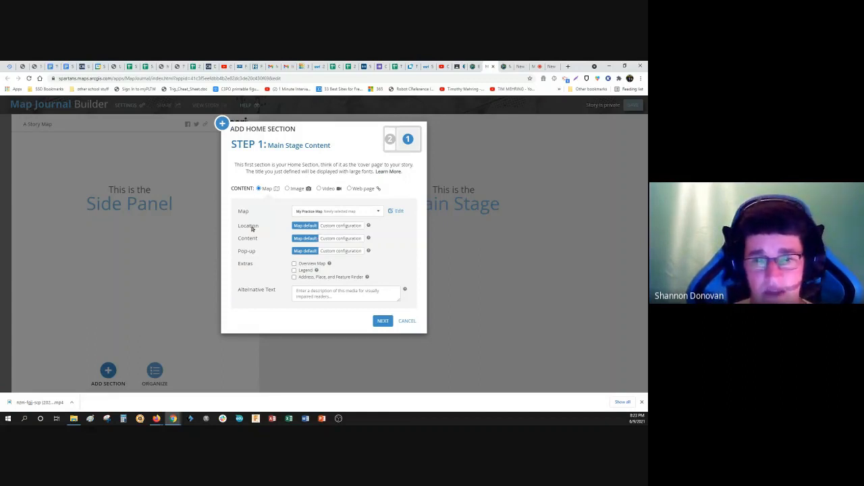
- Give the main stage map a custom location framing all of Rhode Island with both star markers, and save it
left_click(335, 228)
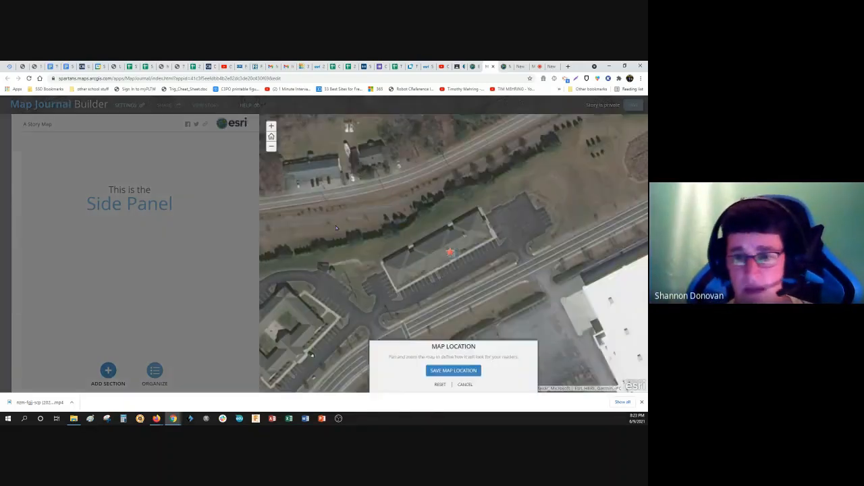
scroll(424, 235, "down", 1)
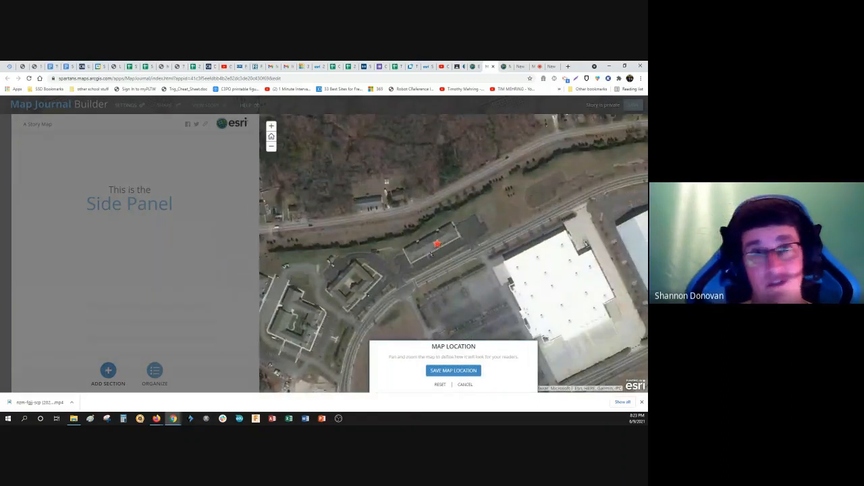
scroll(439, 245, "down", 3)
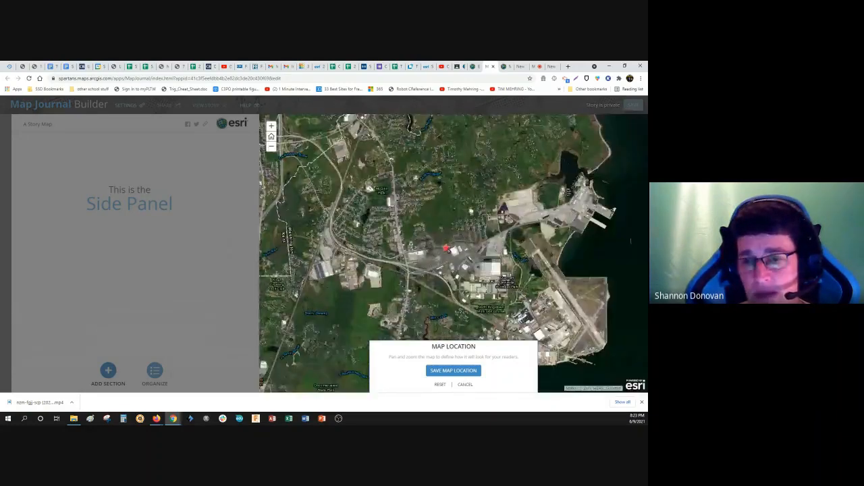
scroll(395, 195, "down", 1)
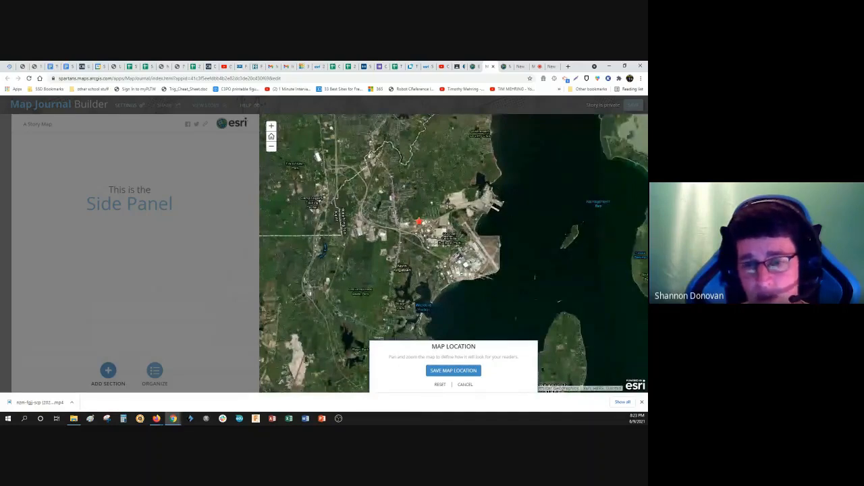
left_click_drag(333, 202, 438, 199)
scroll(437, 199, "down", 1)
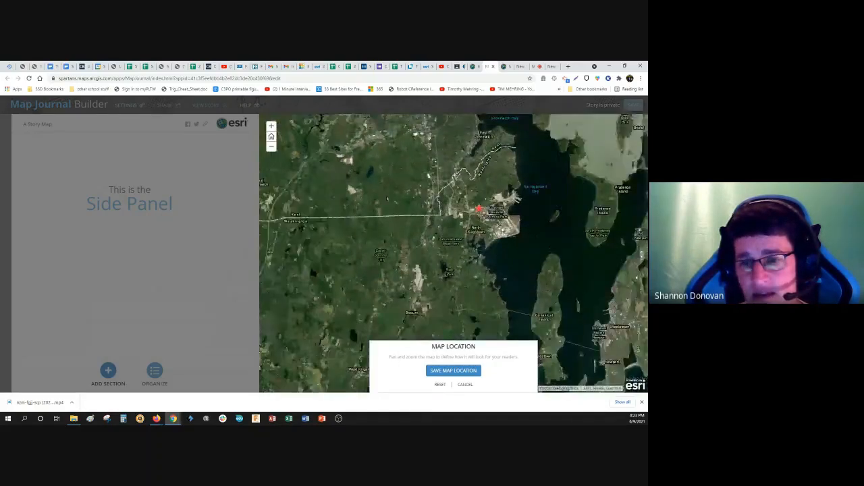
scroll(378, 197, "down", 1)
scroll(386, 195, "down", 1)
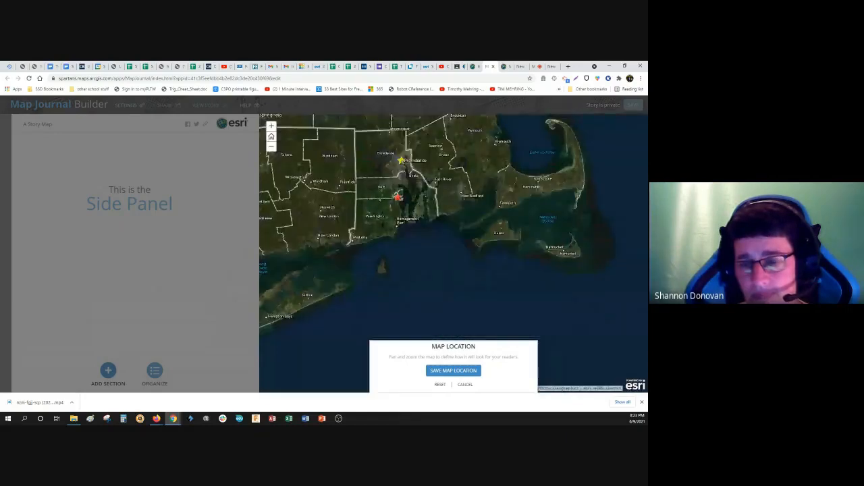
scroll(380, 198, "up", 2)
scroll(380, 198, "up", 3)
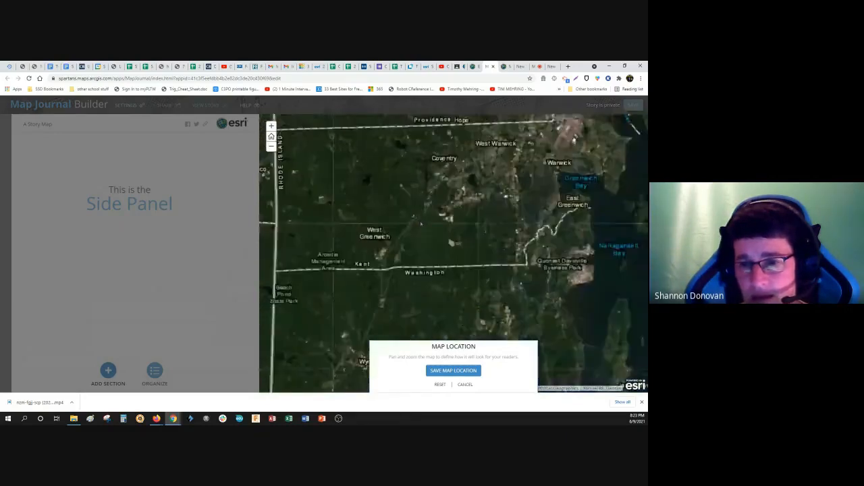
scroll(421, 224, "down", 2)
scroll(421, 223, "down", 1)
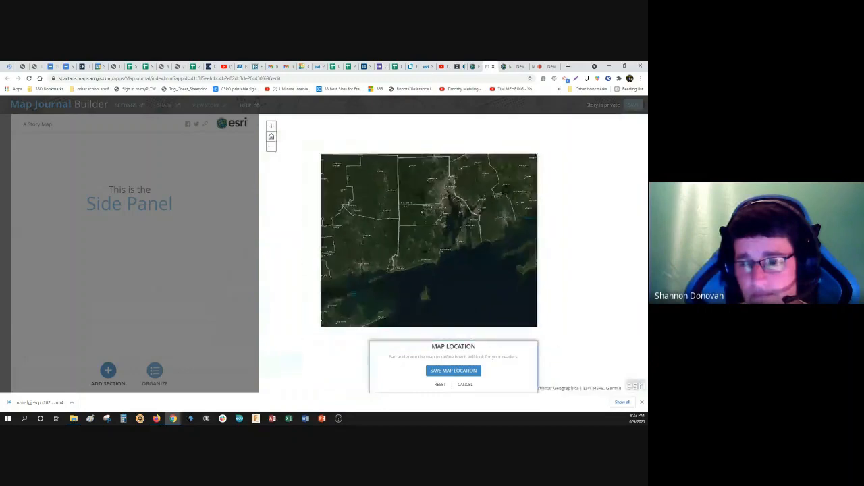
key("Up")
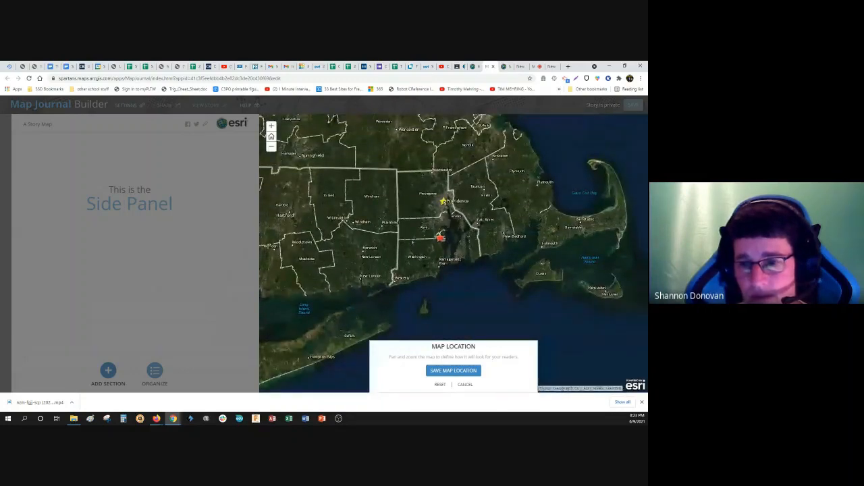
scroll(407, 223, "up", 1)
left_click_drag(417, 260, 421, 267)
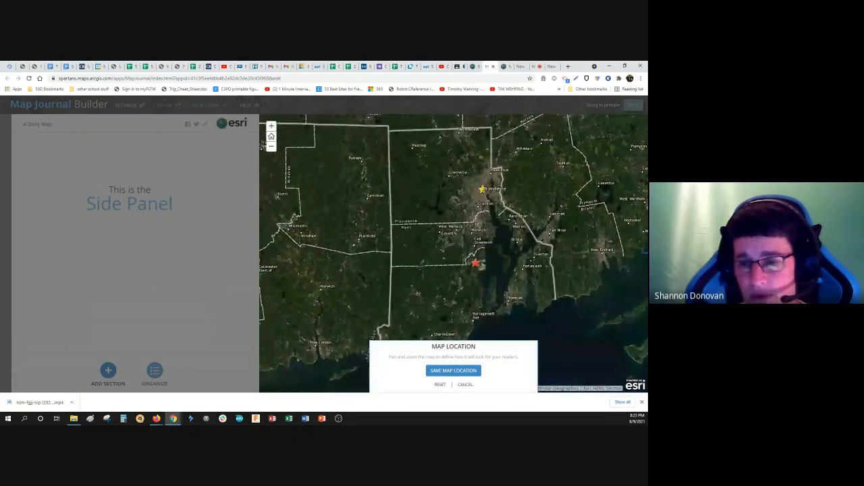
left_click(451, 371)
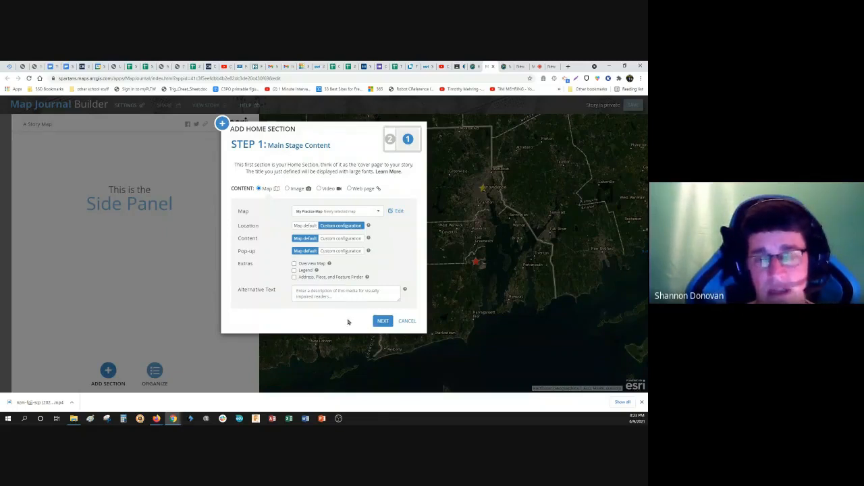
- Proceed to the home section's side panel content and fill it with the placeholder text dfdkjhfkjdhfkajsdfadjkhfakjdfhadkhjfadjfdjkfh
left_click(383, 321)
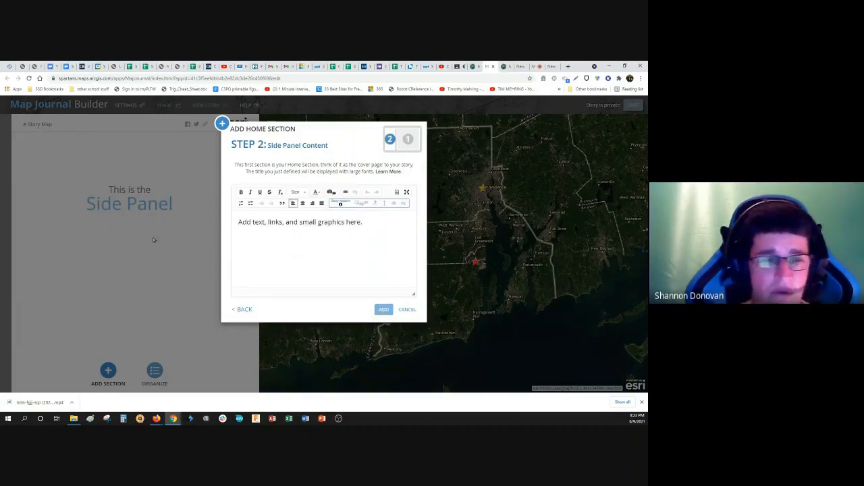
left_click(256, 232)
type("dfdkjhfkjdhf")
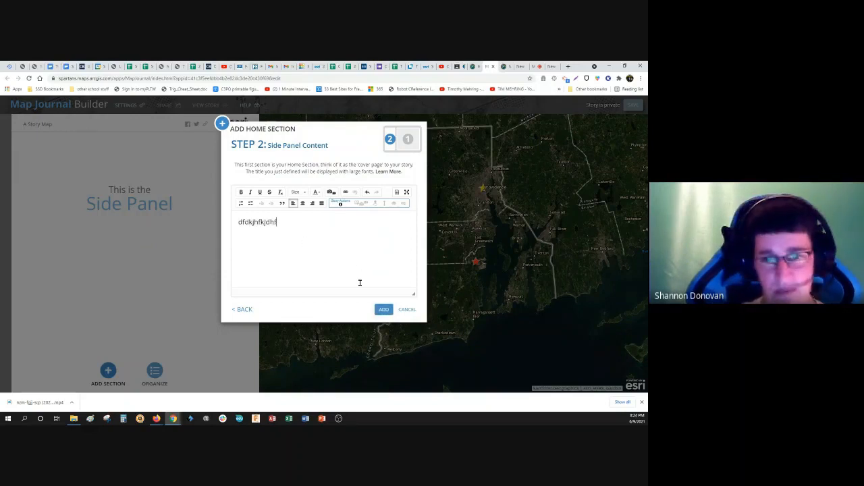
type("kajsdfadjkhfakjdfhadkhjfadjfdjkfh")
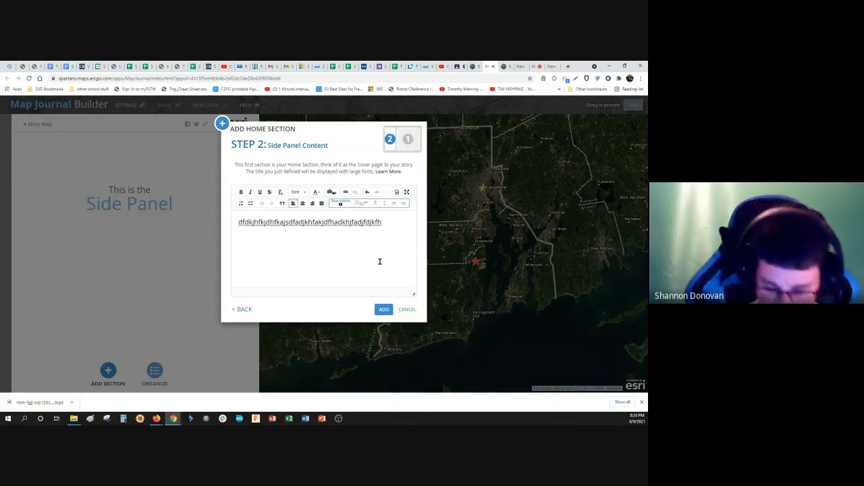
- Begin inserting an image into the side panel content, and search Google Images for rhode island pictures
left_click(330, 193)
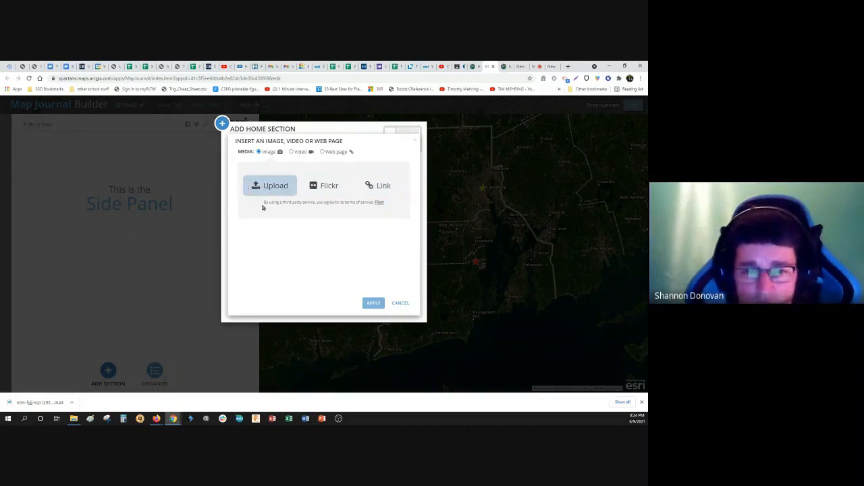
left_click(568, 66)
left_click(332, 204)
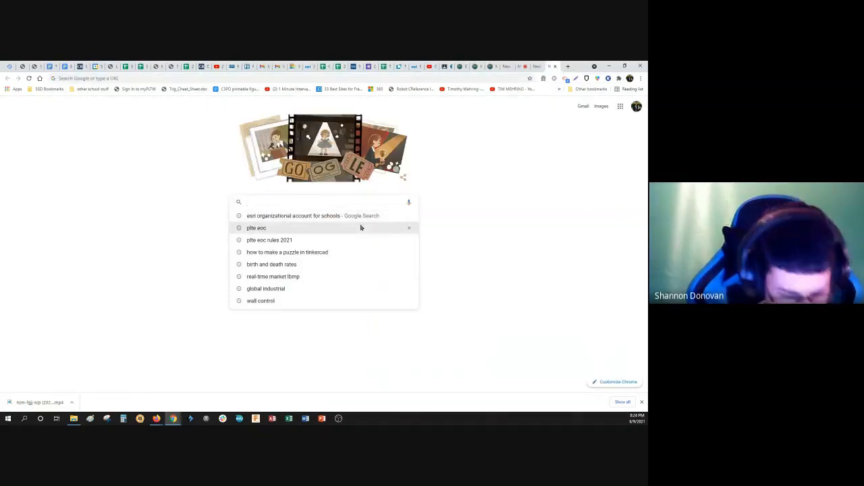
type("rhod")
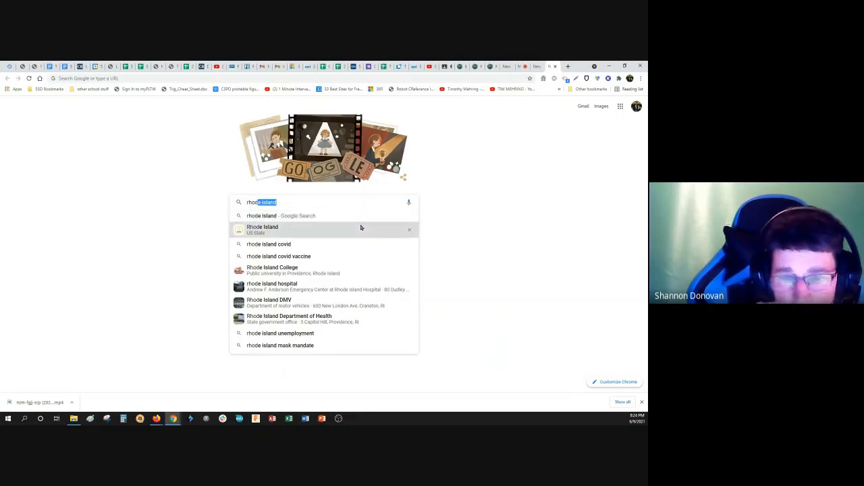
left_click(361, 227)
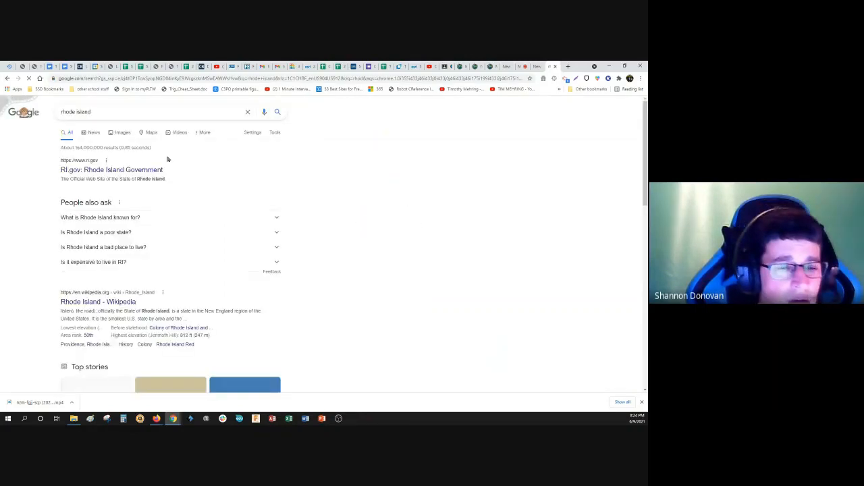
left_click(122, 133)
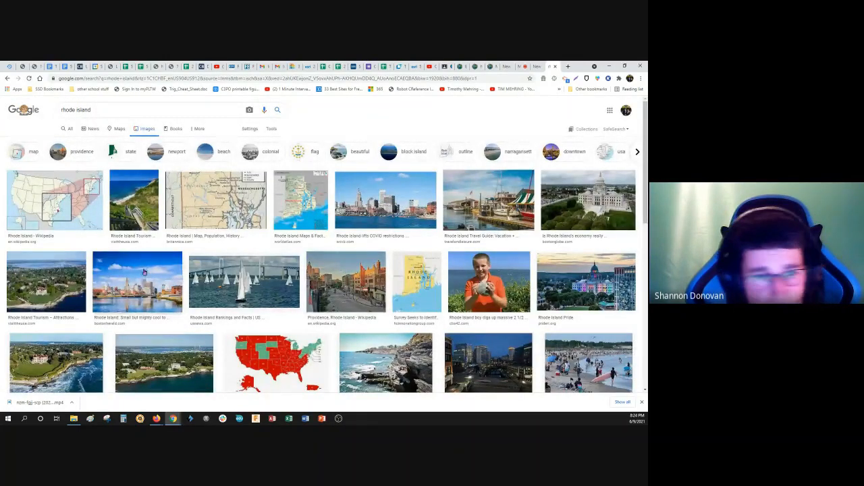
- Capture the sailboats-and-bridge picture from the Rhode Island image results as a screenshot and save it as a PNG in Downloads
left_click(247, 280)
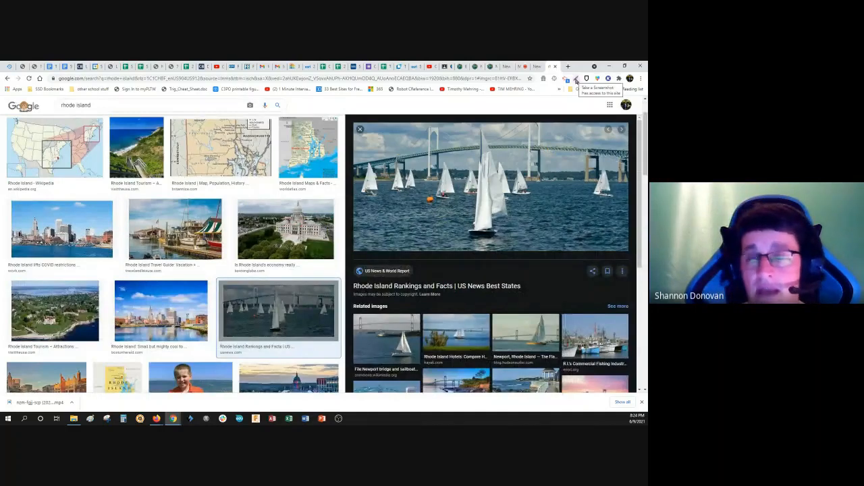
left_click(576, 80)
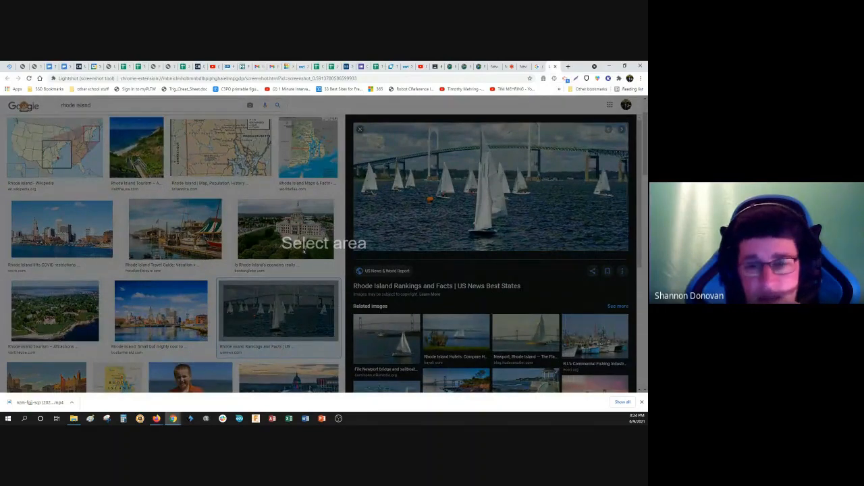
mouse_move(372, 133)
left_mouse_down()
mouse_move(455, 182)
mouse_move(610, 245)
left_mouse_up()
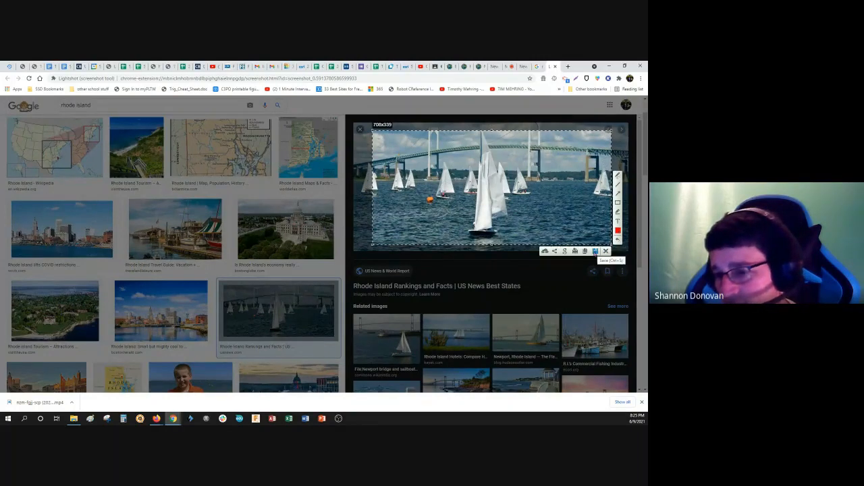
left_click(595, 251)
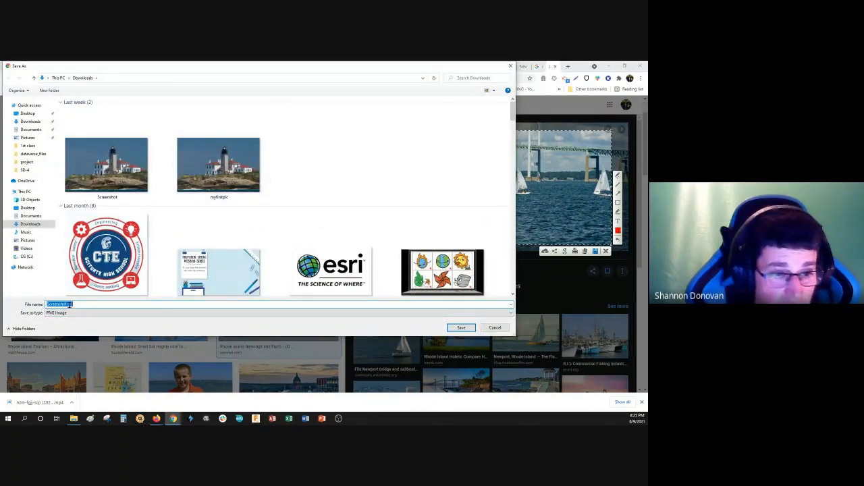
left_click(461, 328)
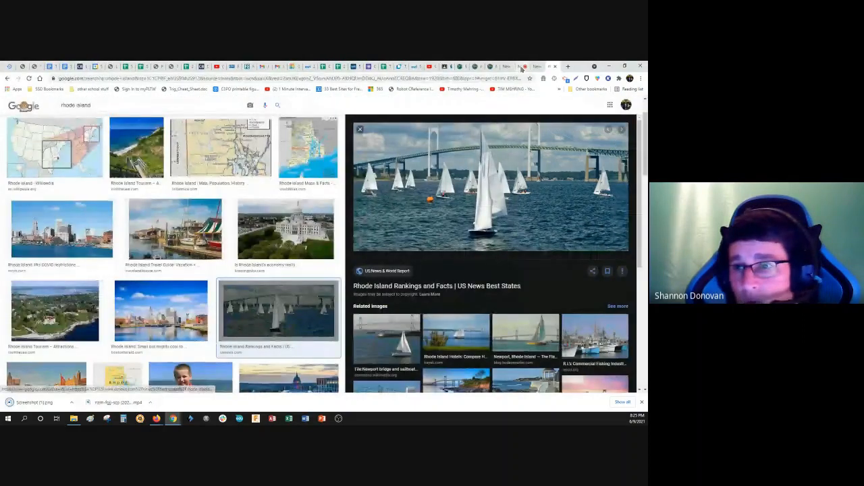
- Return to the Map Journal Builder and upload Screenshot (1) from Downloads as the side panel image
left_click(518, 67)
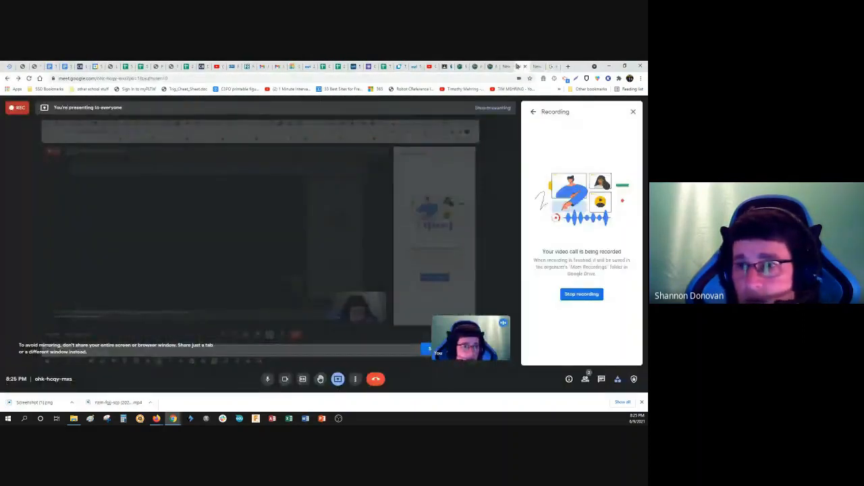
left_click(466, 66)
left_click(474, 67)
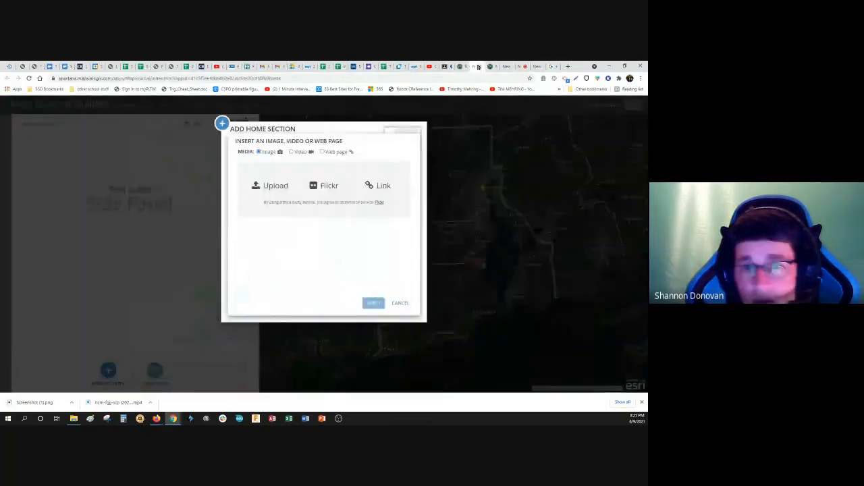
left_click(275, 188)
left_click(314, 174)
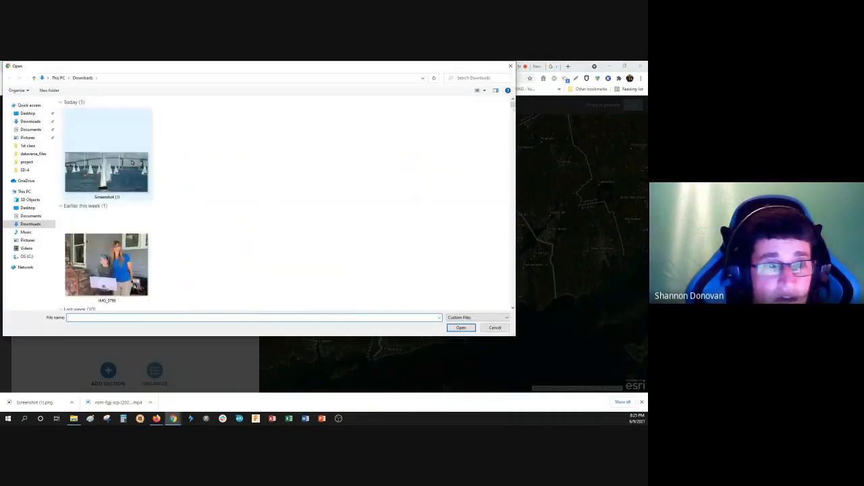
left_click(115, 169)
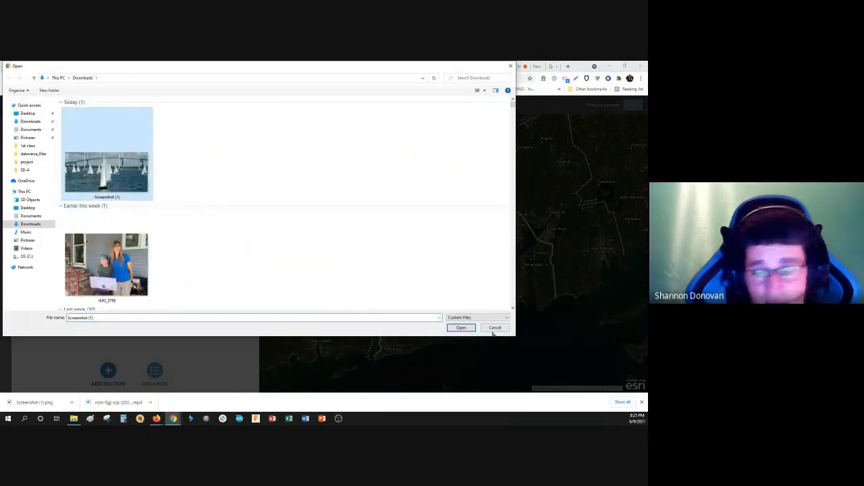
left_click(461, 327)
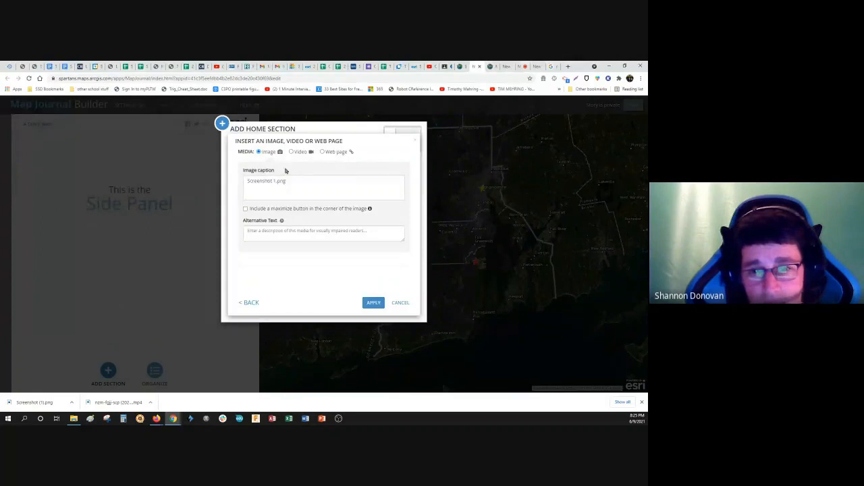
- Check the sailboat picture's source in Google Images and replace the image caption with "you source"
left_click_drag(295, 180, 243, 182)
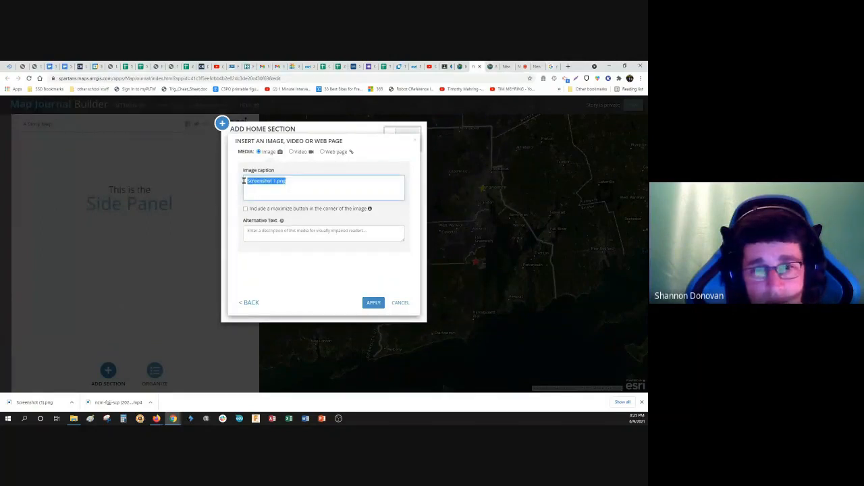
left_click(558, 66)
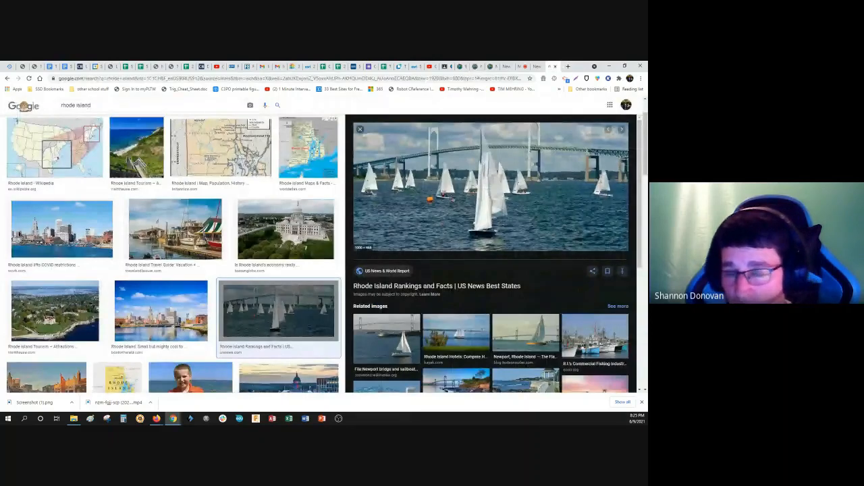
scroll(397, 252, "down", 3)
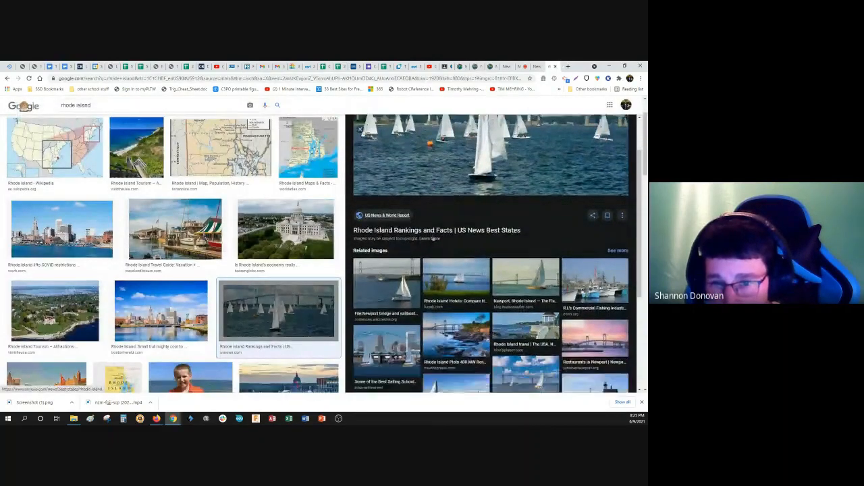
scroll(429, 240, "up", 3)
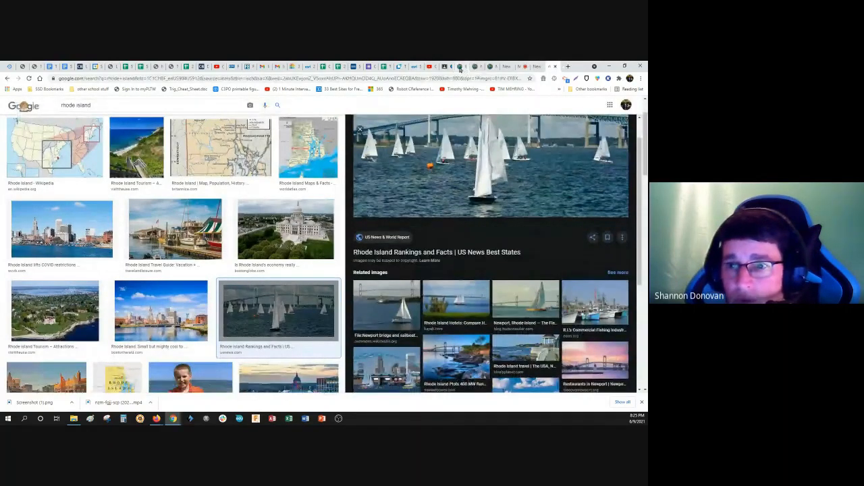
left_click(475, 67)
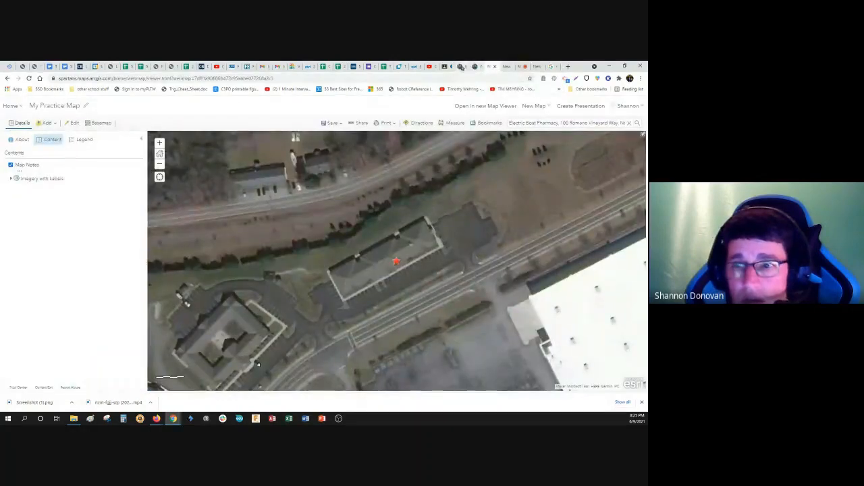
left_click(460, 67)
left_click(477, 66)
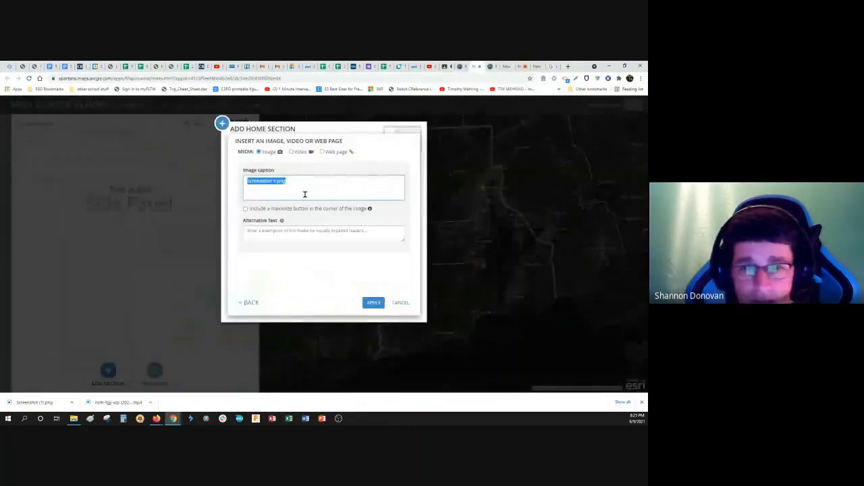
type("y")
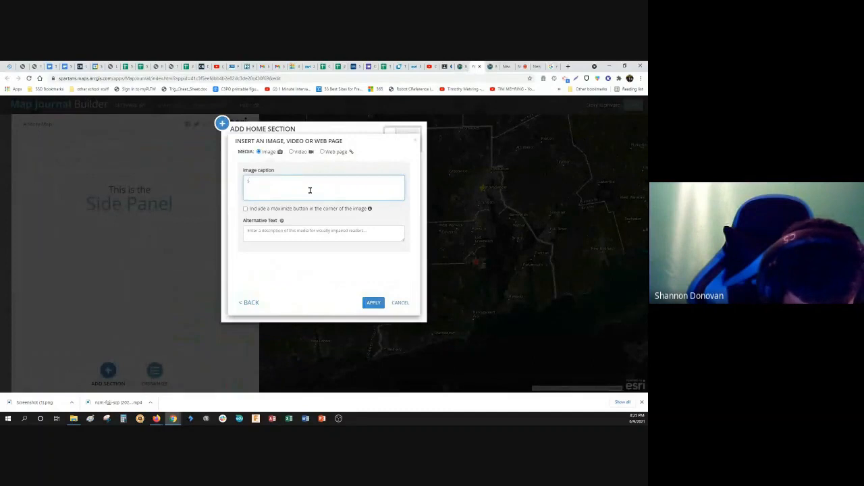
type("ou sour")
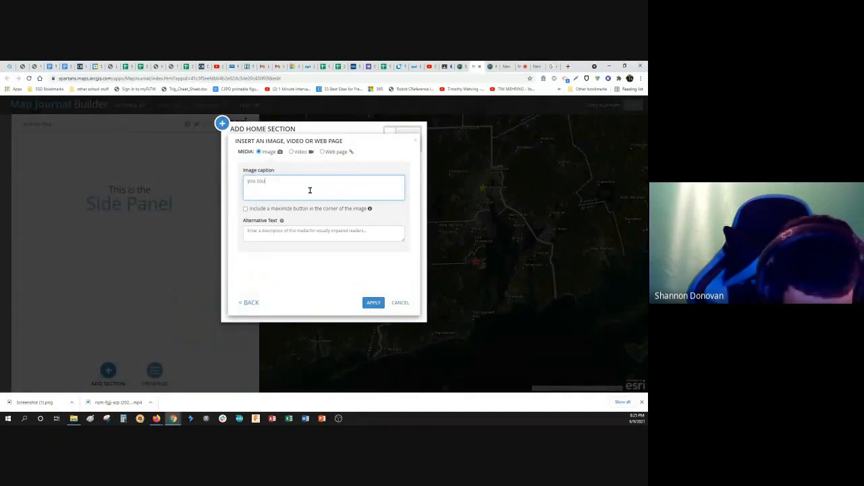
type("ce")
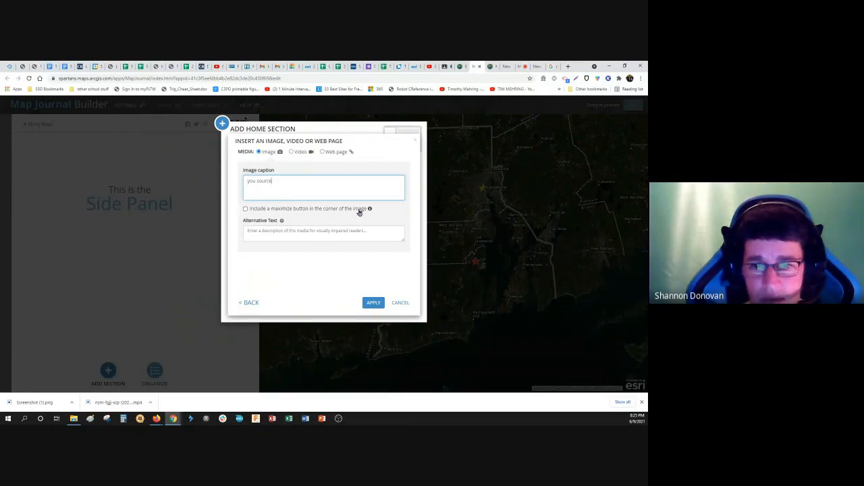
- Insert the image with a maximize button in its corner and add the finished home section to the journal
left_click(245, 209)
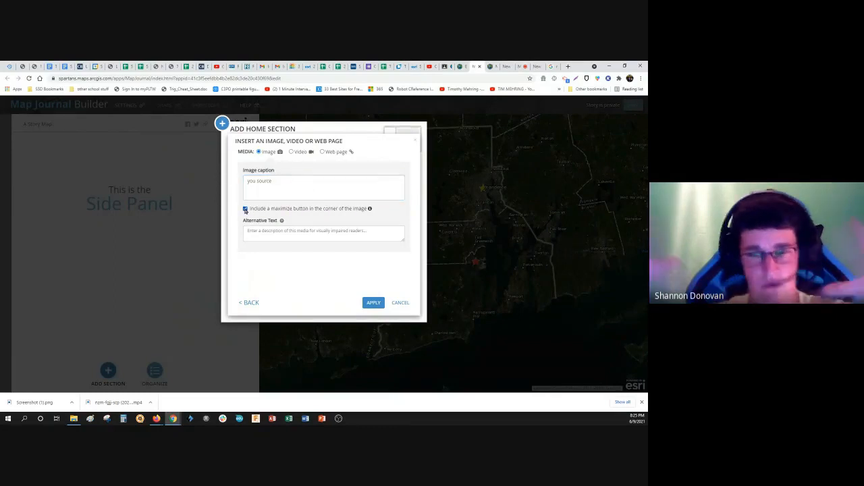
left_click(372, 303)
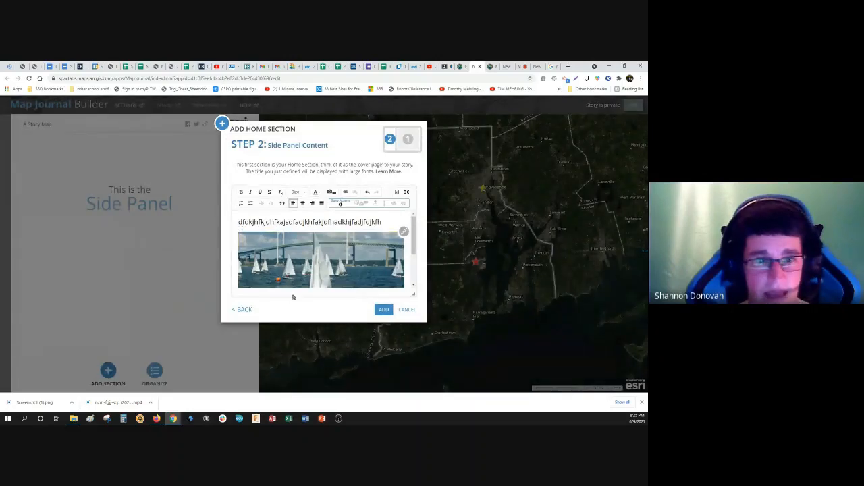
left_click(383, 310)
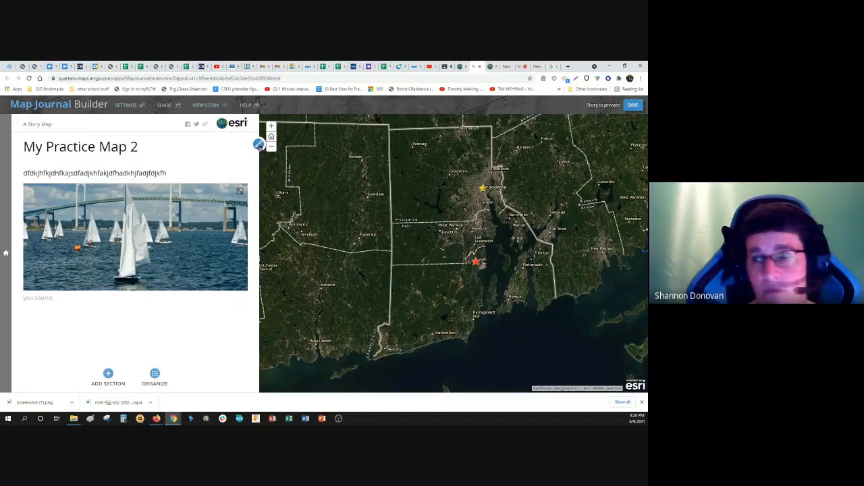
- Save the story and share it as Public, copying its short link
left_click(631, 106)
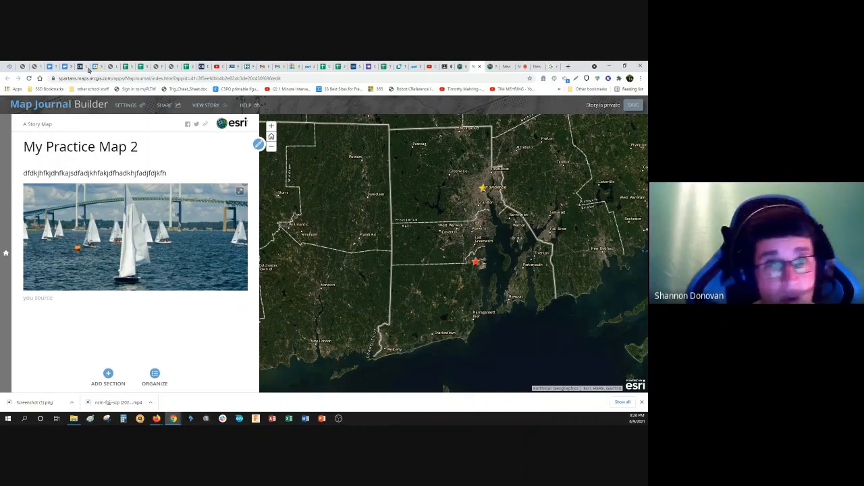
left_click(165, 106)
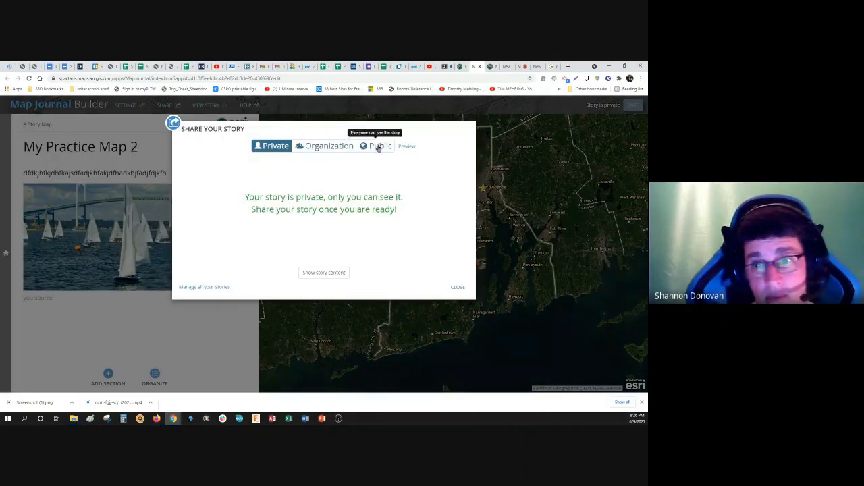
left_click(376, 146)
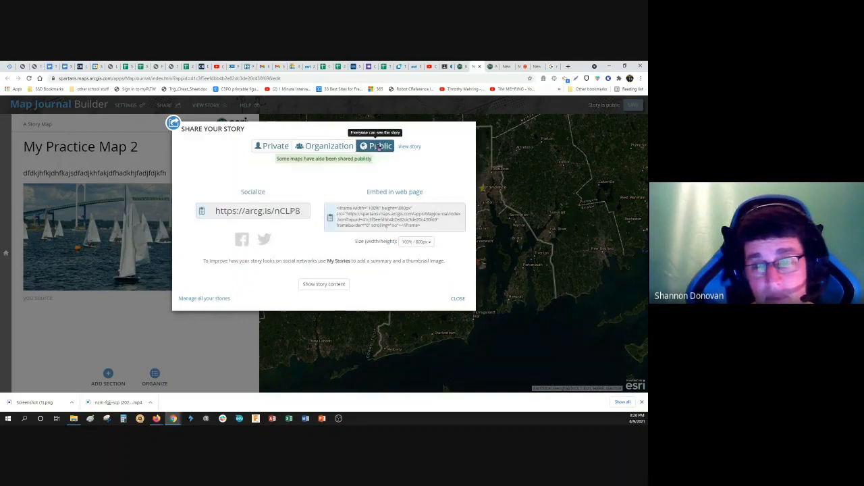
left_click(201, 212)
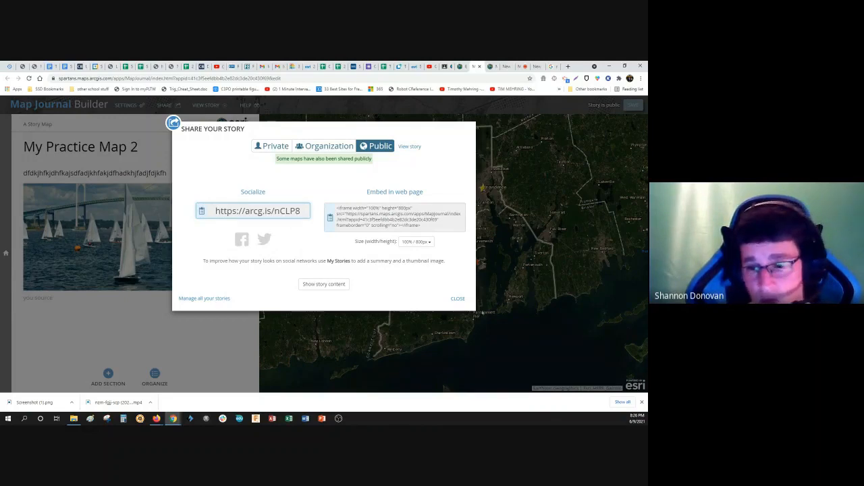
left_click(458, 300)
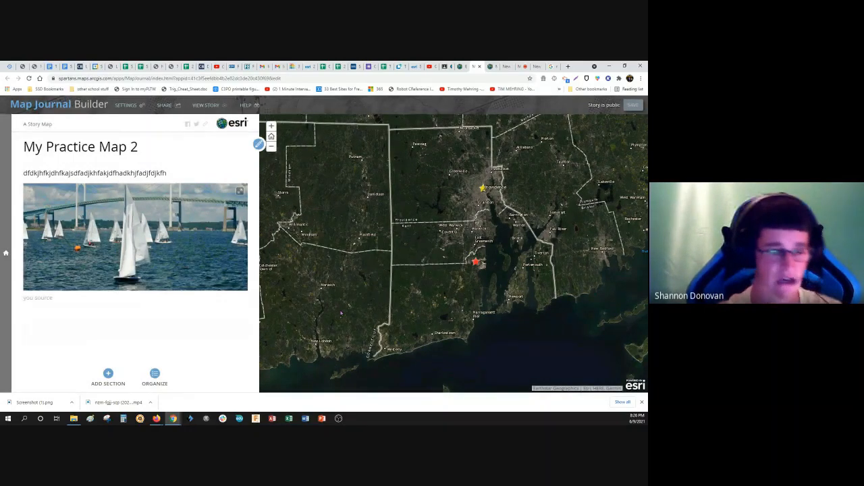
- Start a new journal section titled "Providence, RI"
left_click(107, 375)
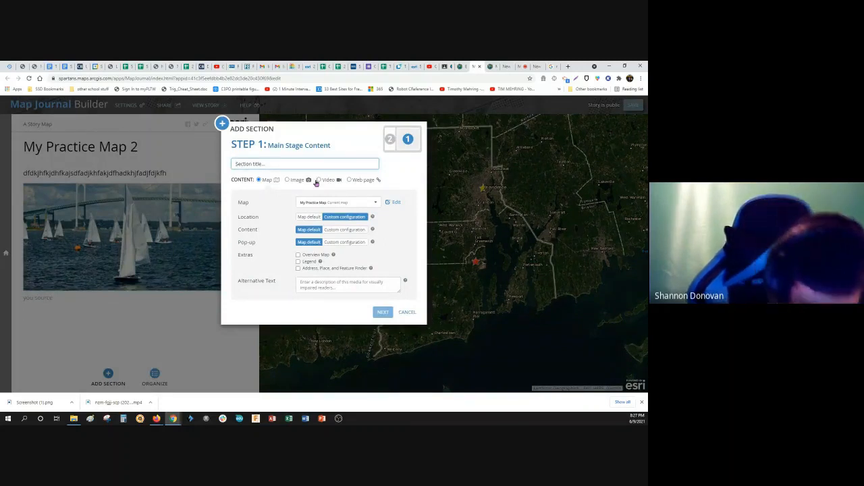
type("P")
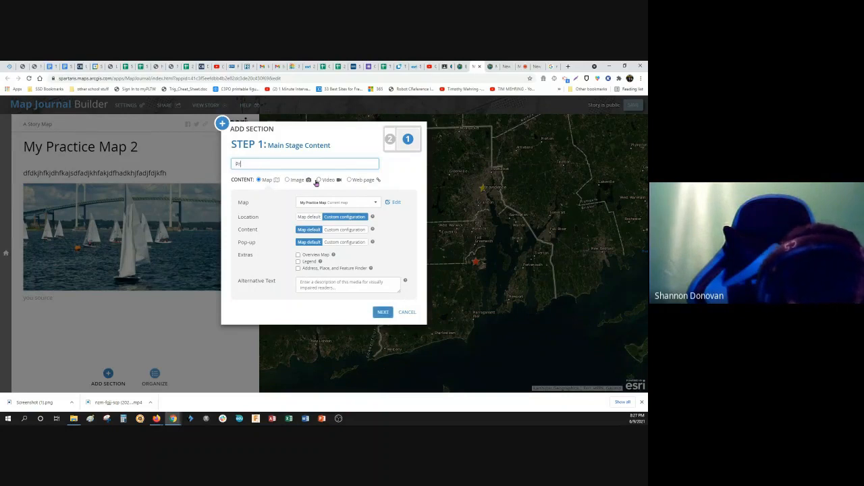
type("rovidence")
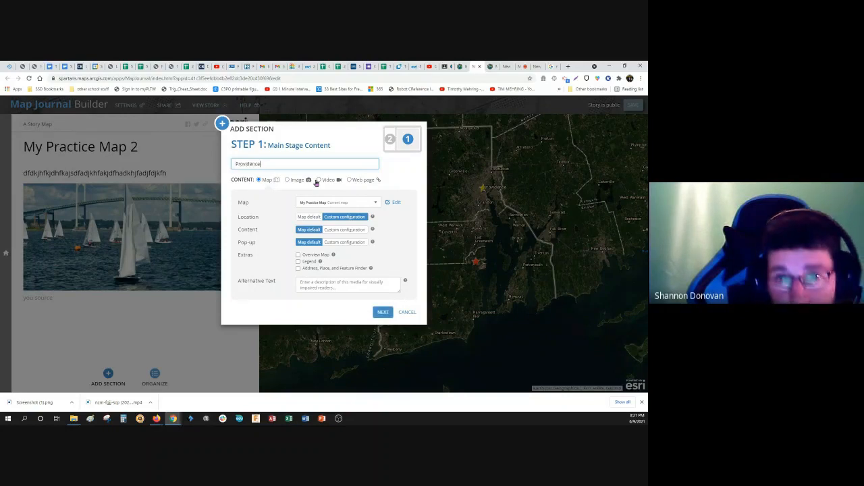
type(", R")
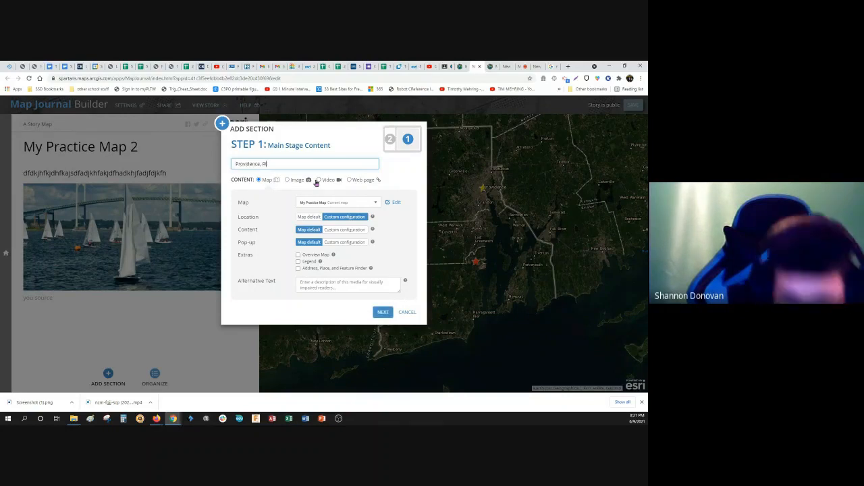
type("I")
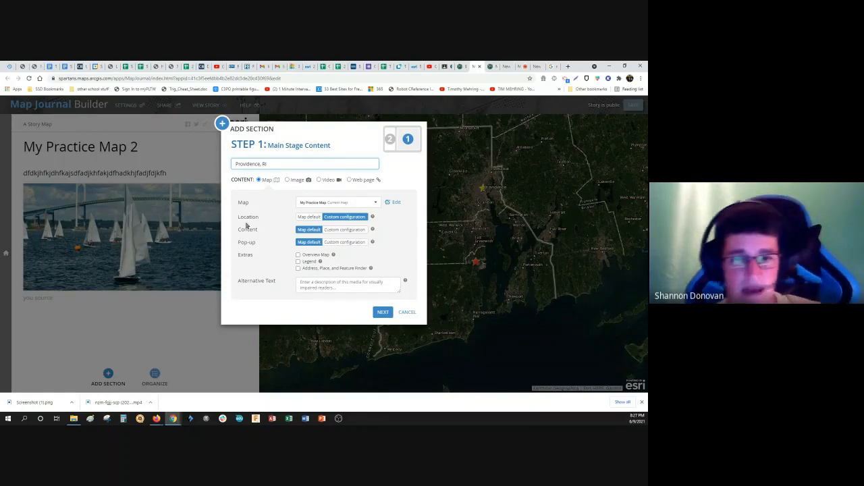
- Give the section a custom map location zoomed in closely on the yellow star marker in Providence and save it
left_click(343, 217)
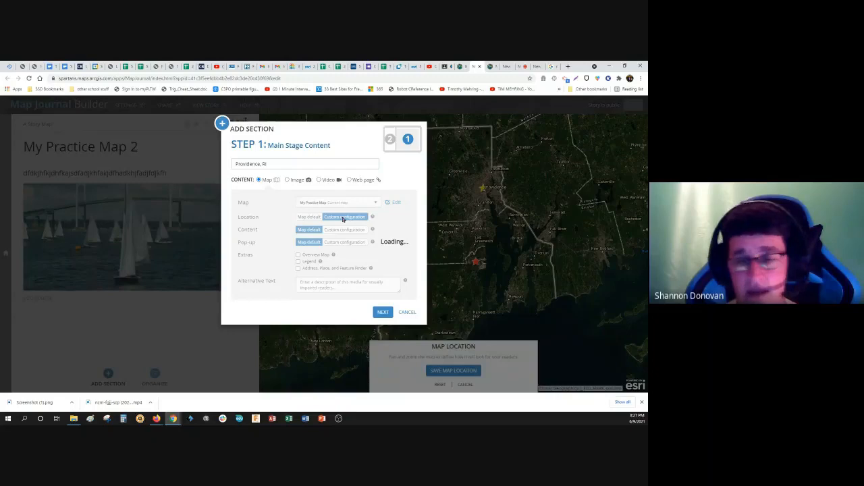
scroll(488, 249, "up", 1)
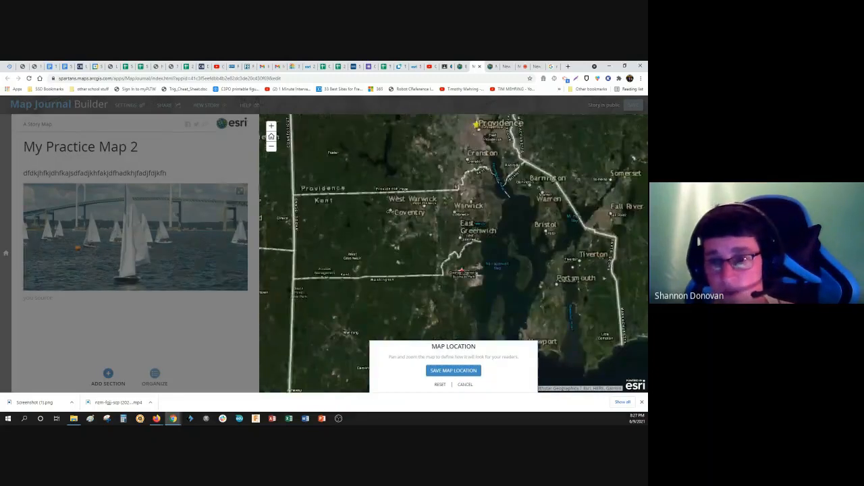
left_click_drag(487, 223, 476, 369)
scroll(465, 272, "up", 3)
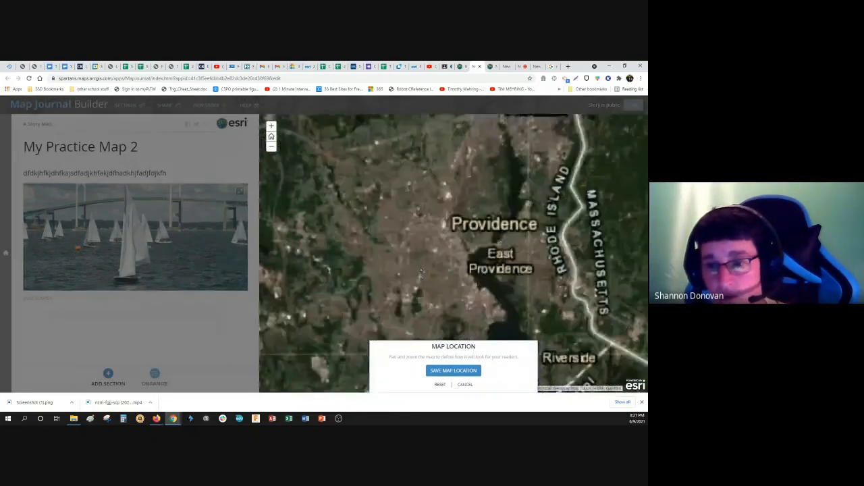
scroll(402, 280, "up", 3)
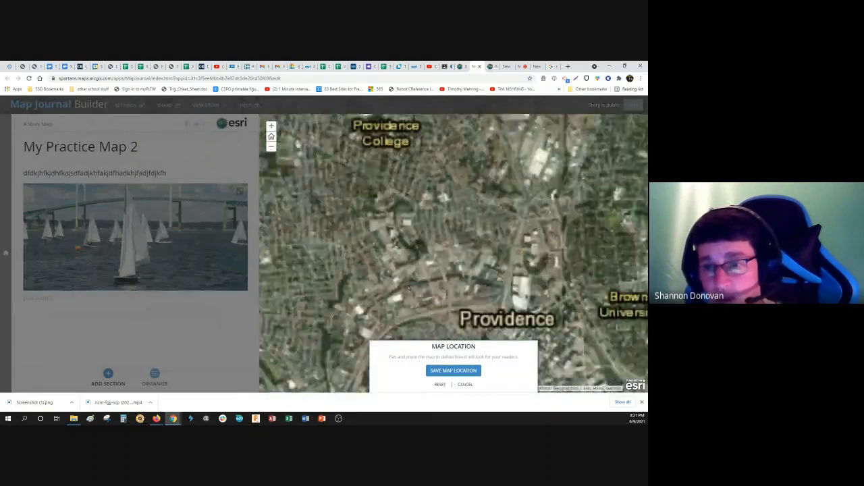
scroll(391, 293, "up", 2)
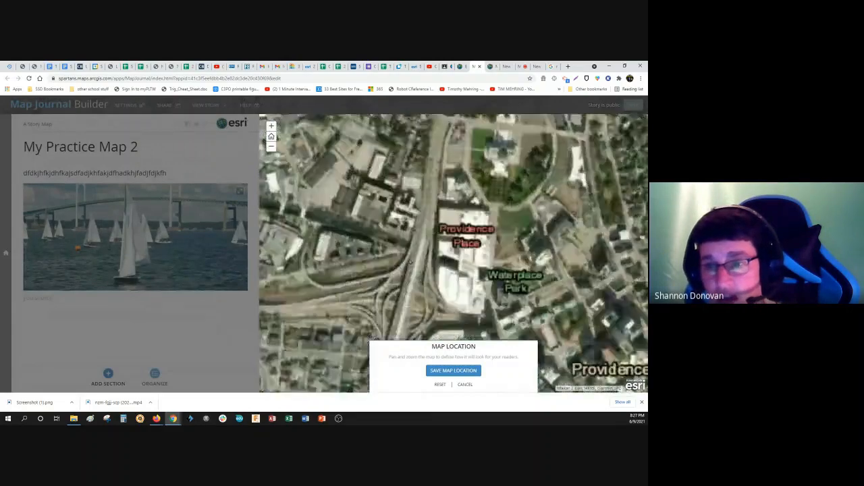
scroll(391, 293, "down", 2)
scroll(392, 293, "up", 1)
left_click_drag(392, 294, 382, 341)
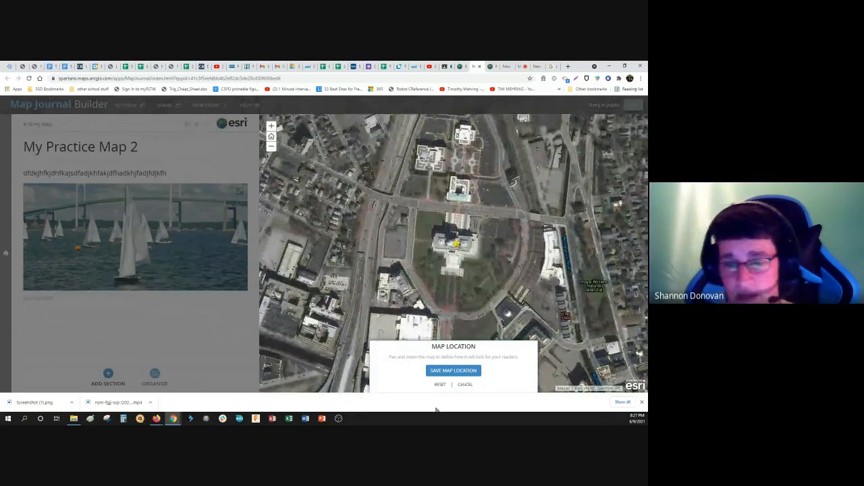
left_click(452, 370)
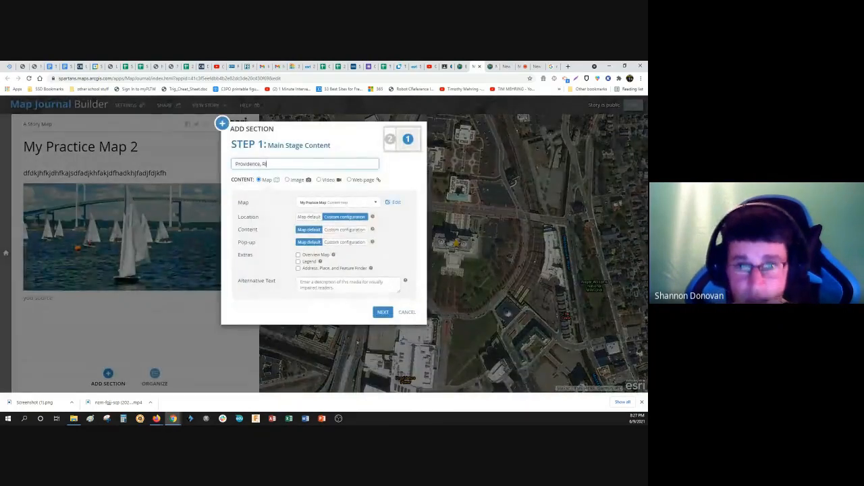
- Proceed to the section's side panel content and enter the placeholder text "hdfkjzhdcfkjzhdlfkhzdjkfhzdlhfjzdfhjdhf"
left_click(383, 313)
left_click(283, 223)
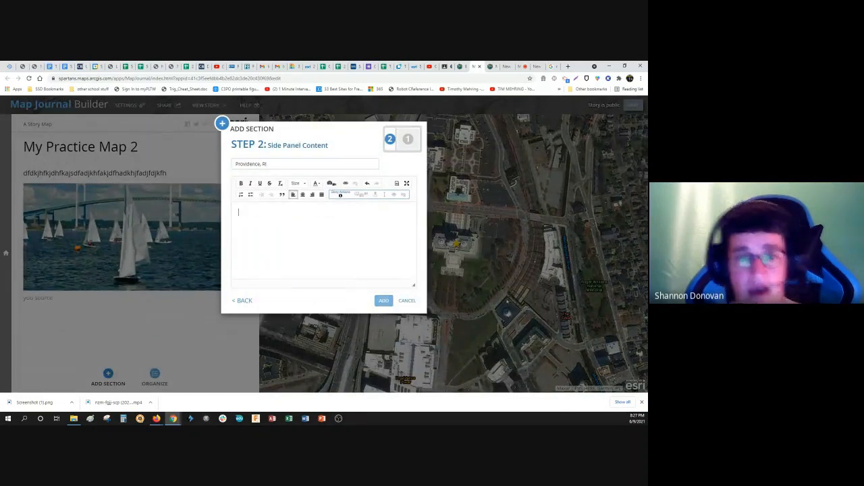
type("hdfkjzhdcfkjzhdlfkhzdjkfhzdlhfjzdfhjdhf")
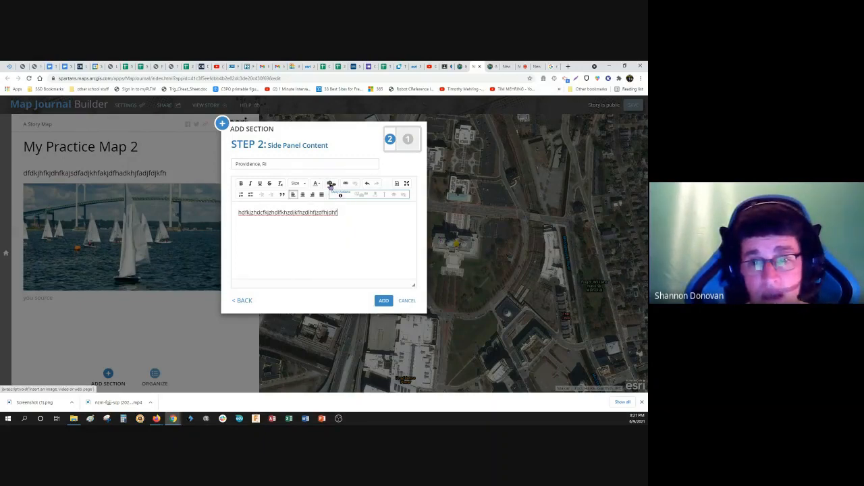
left_click(331, 183)
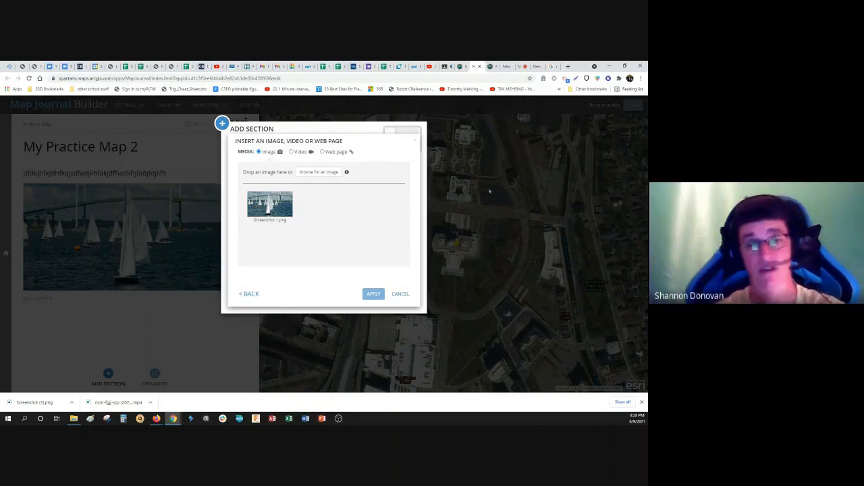
left_click(251, 295)
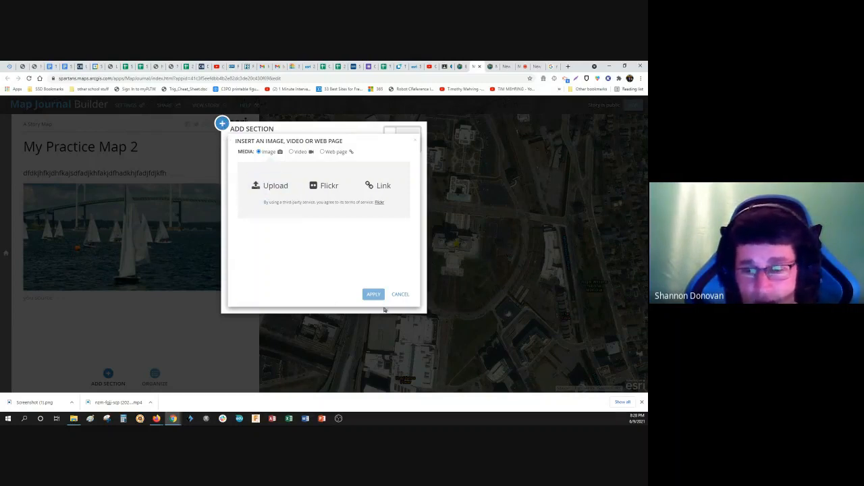
left_click(416, 144)
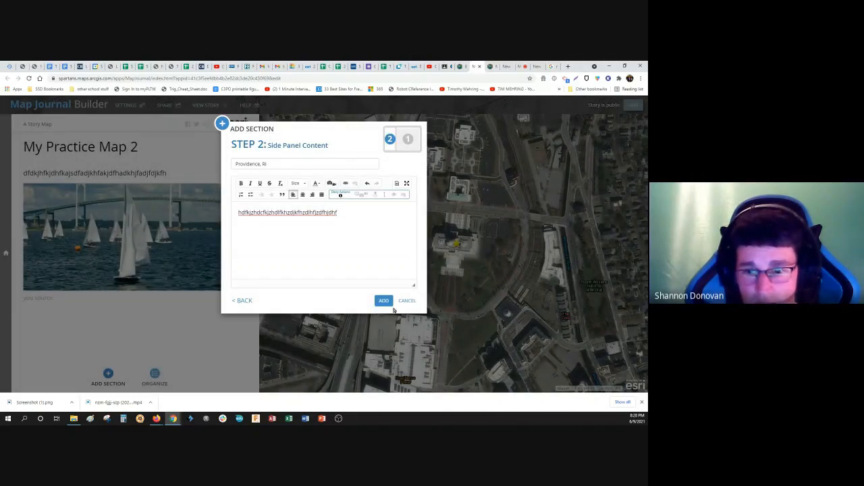
- Add the Providence, RI section to the journal and switch between it and the home section to check their map views
left_click(384, 302)
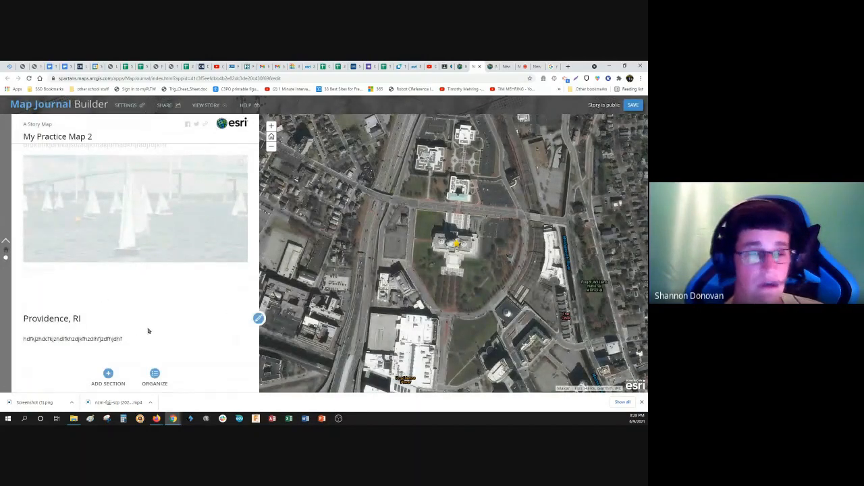
left_click(6, 257)
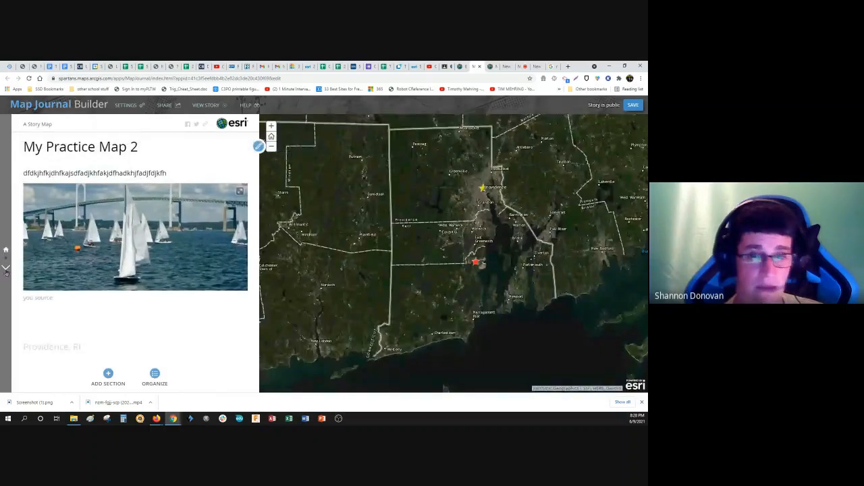
left_click(6, 267)
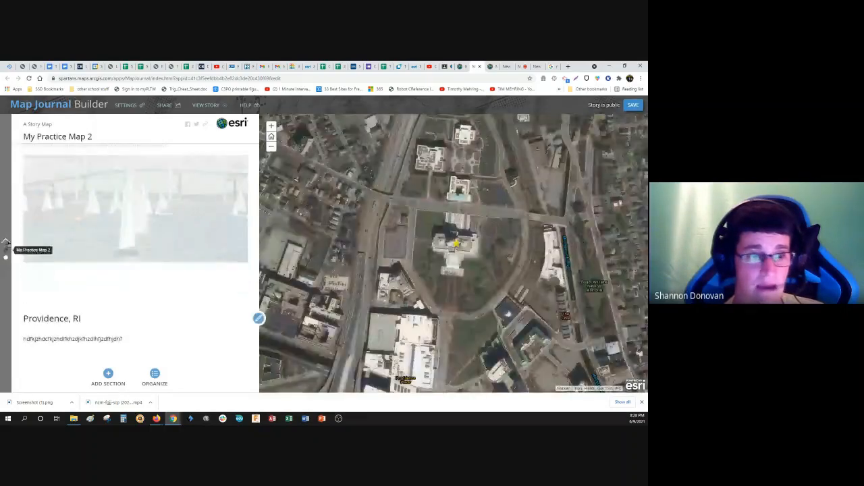
left_click(5, 250)
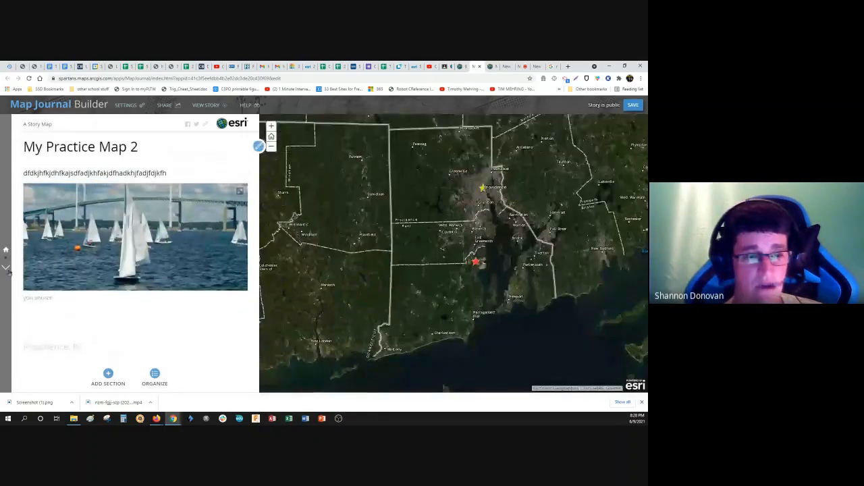